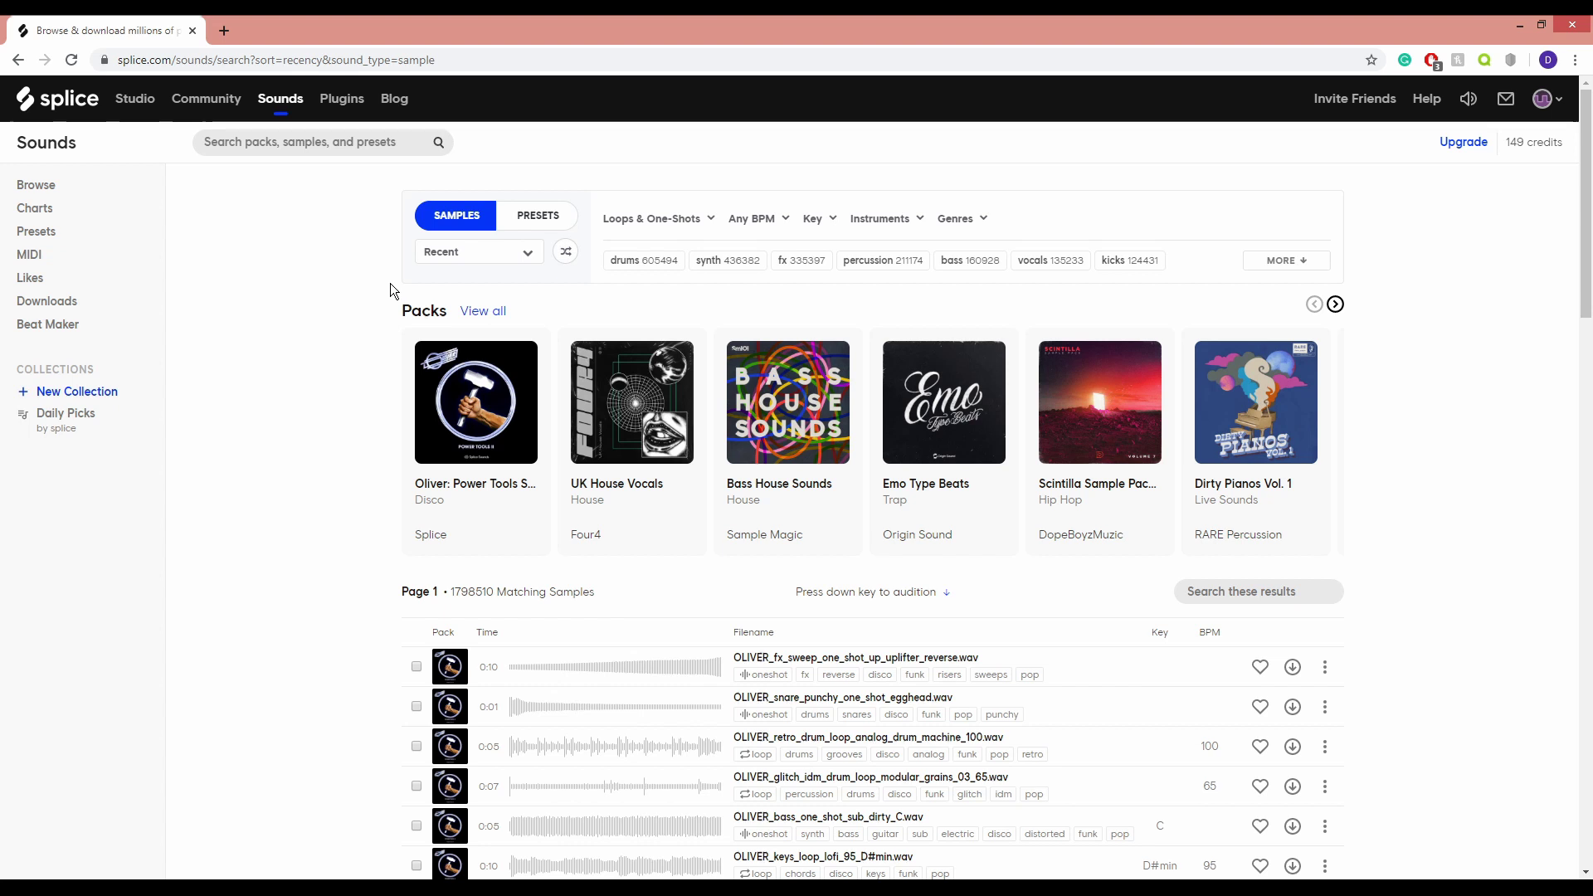
Search for 'grime horns' and preview the first five results, pausing the tulip bell loop.
click(334, 149)
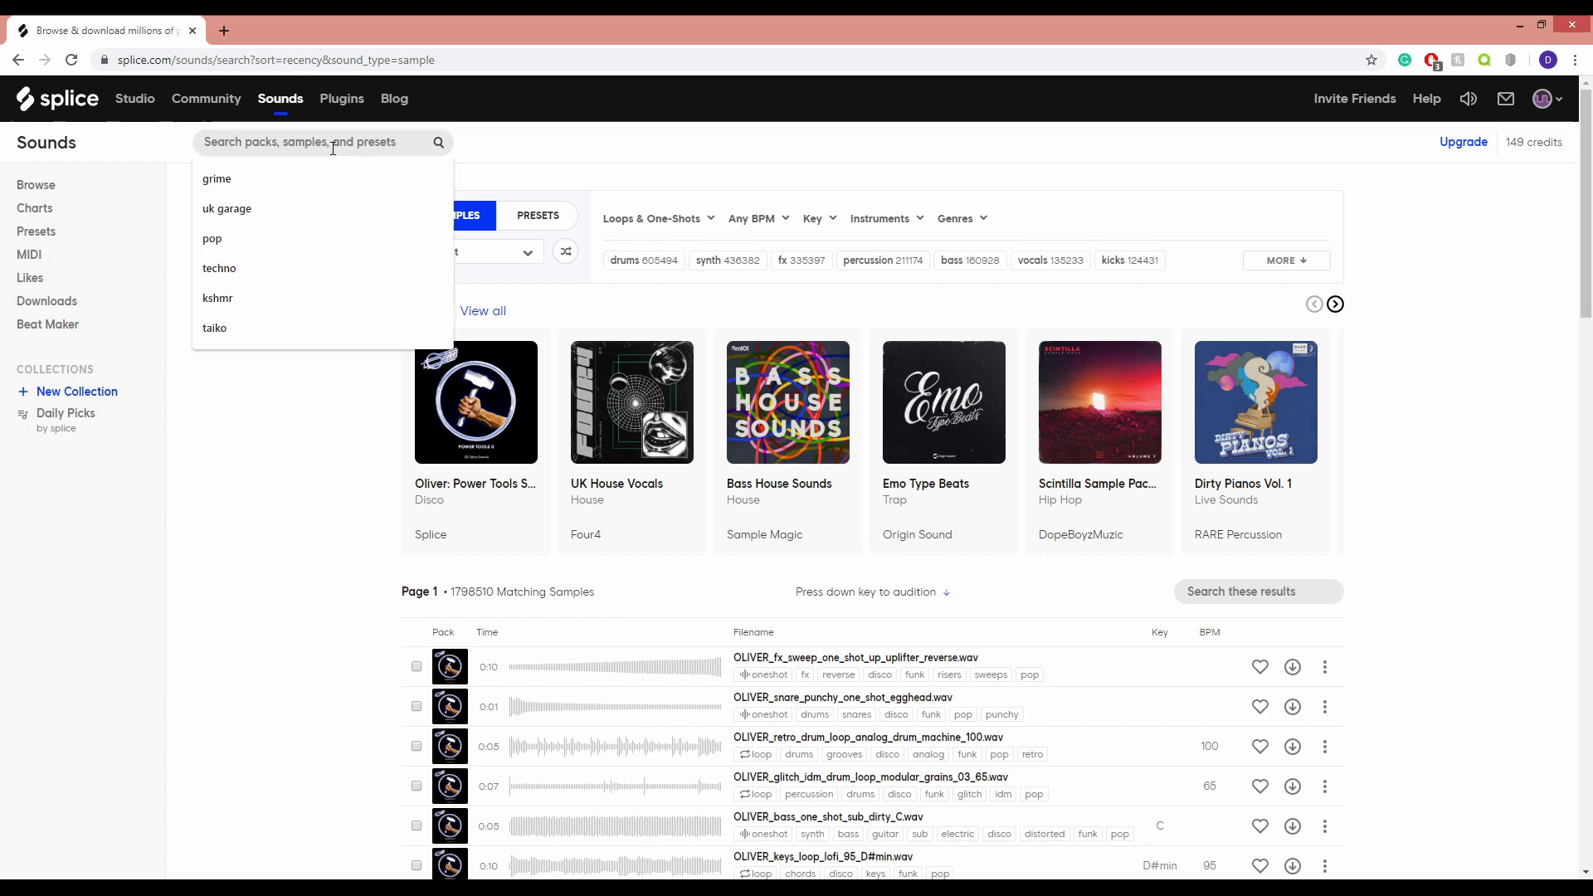
text(grime horns)
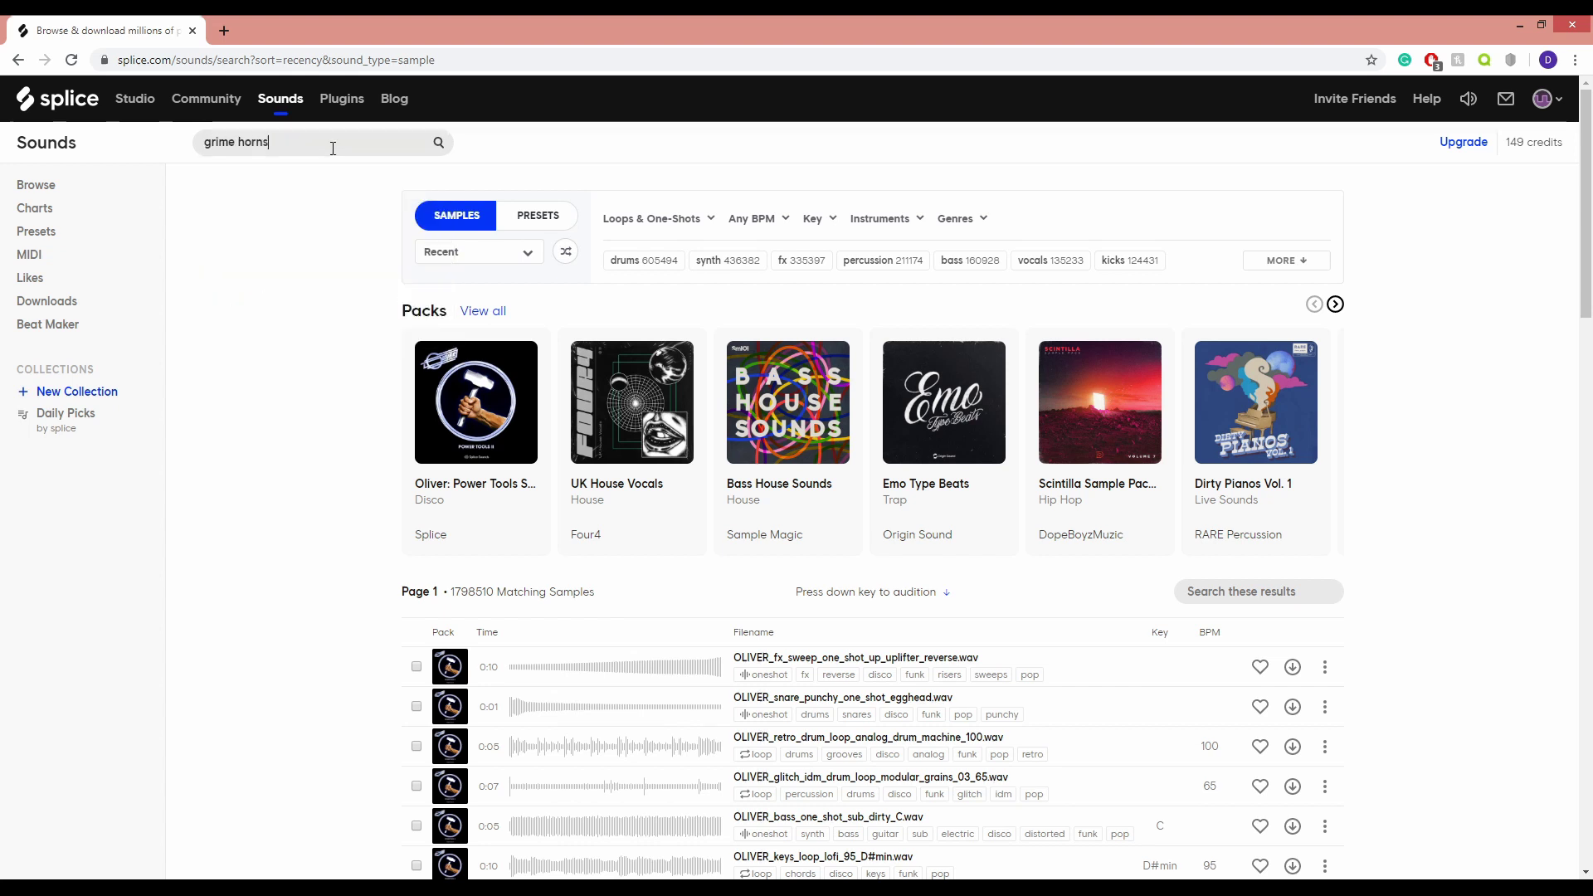
key(Return)
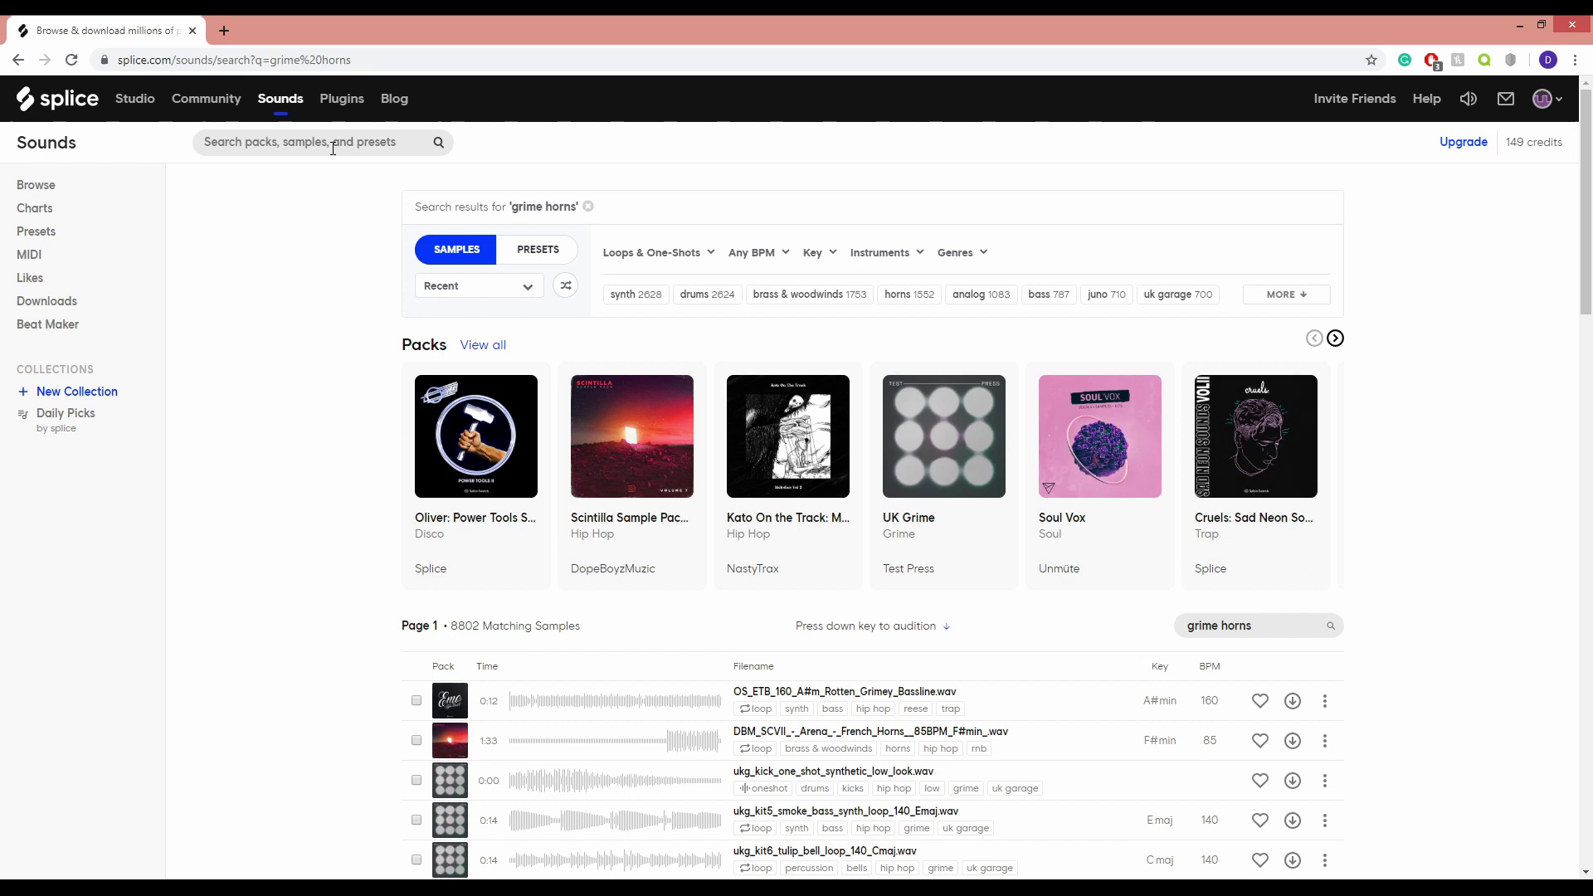
click(488, 702)
scroll(487, 710, down, 1)
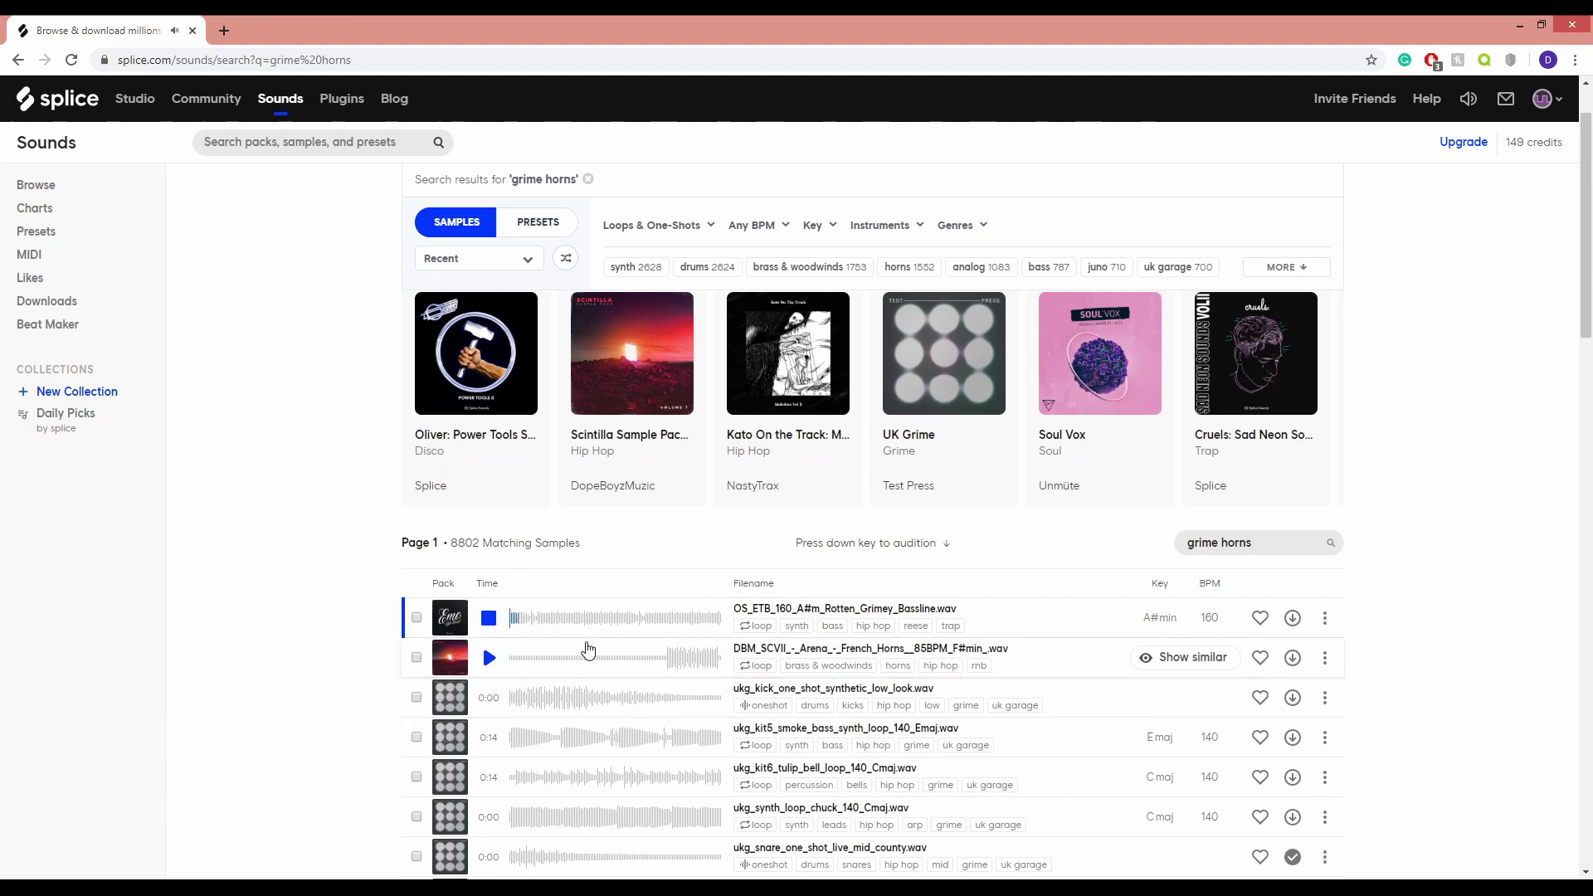
click(492, 661)
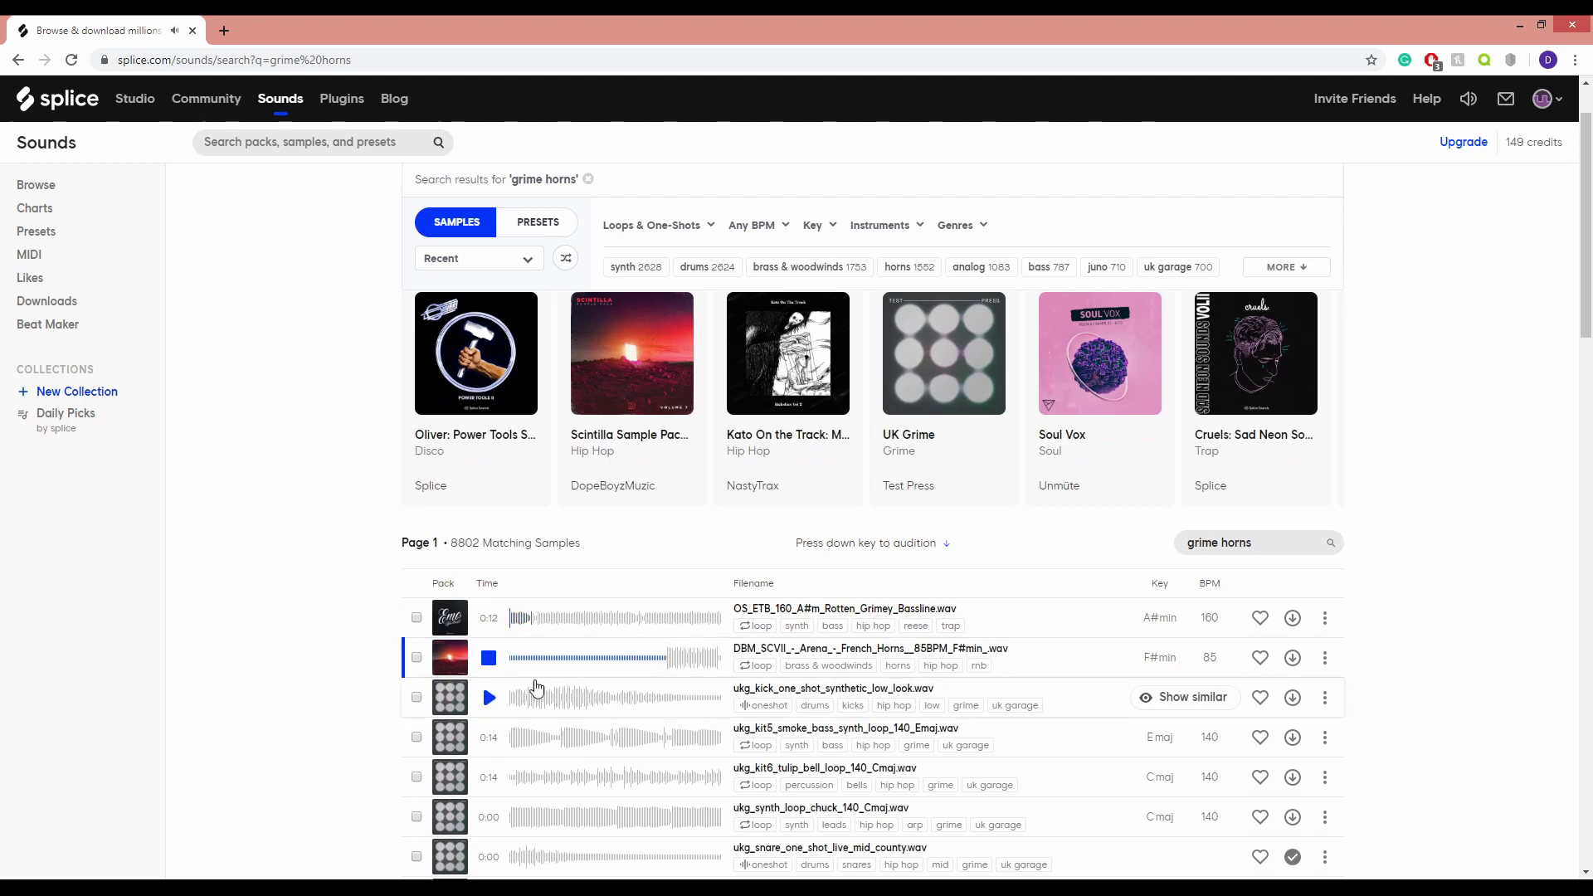
click(488, 702)
scroll(488, 702, down, 1)
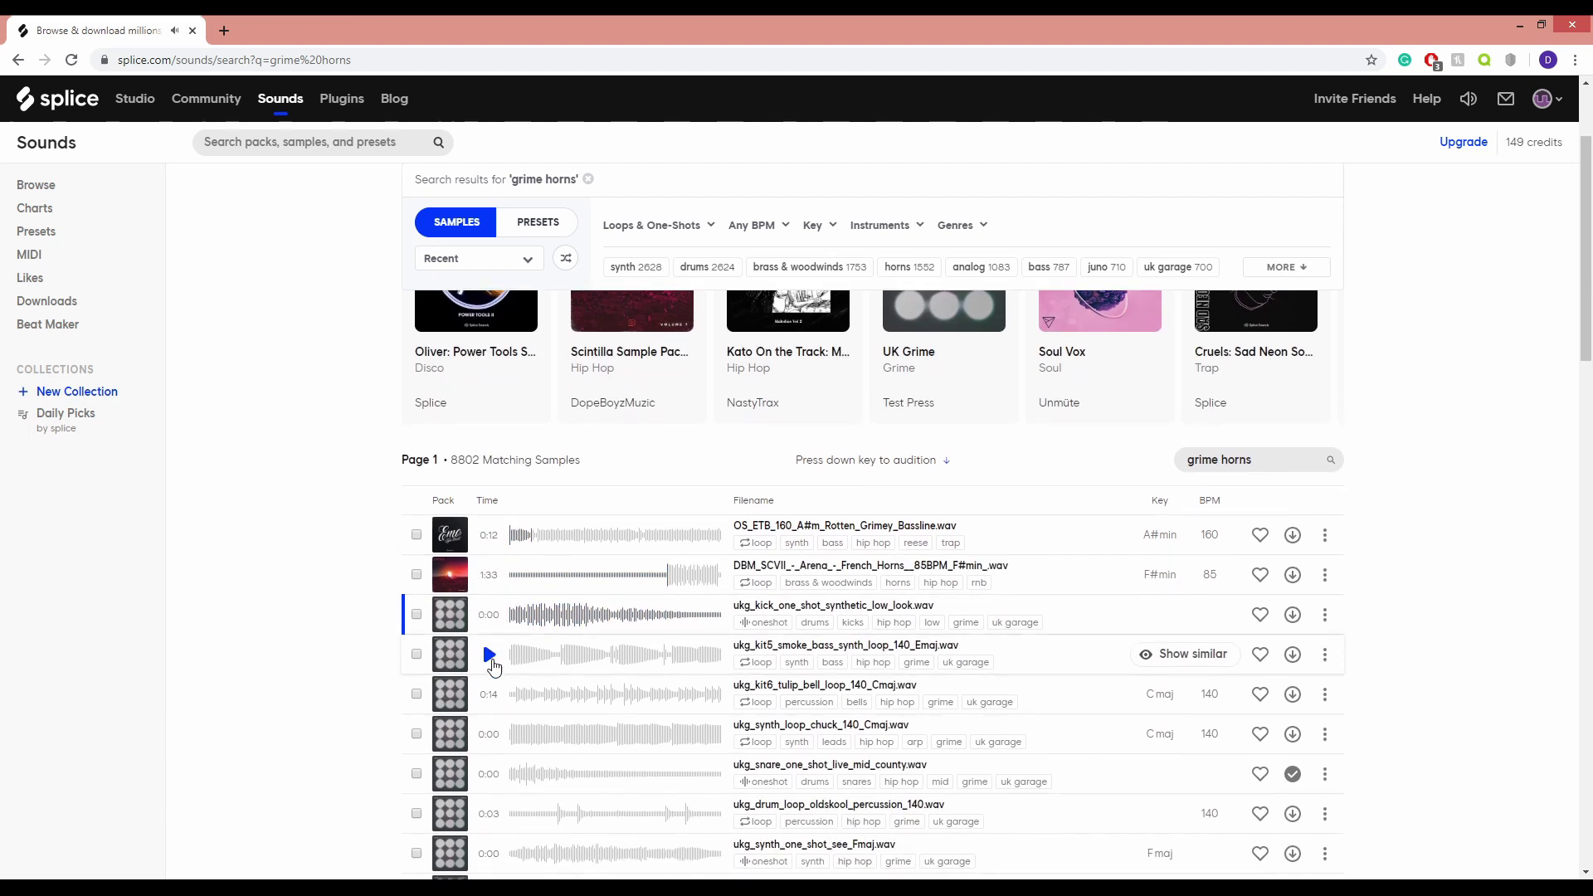
click(491, 657)
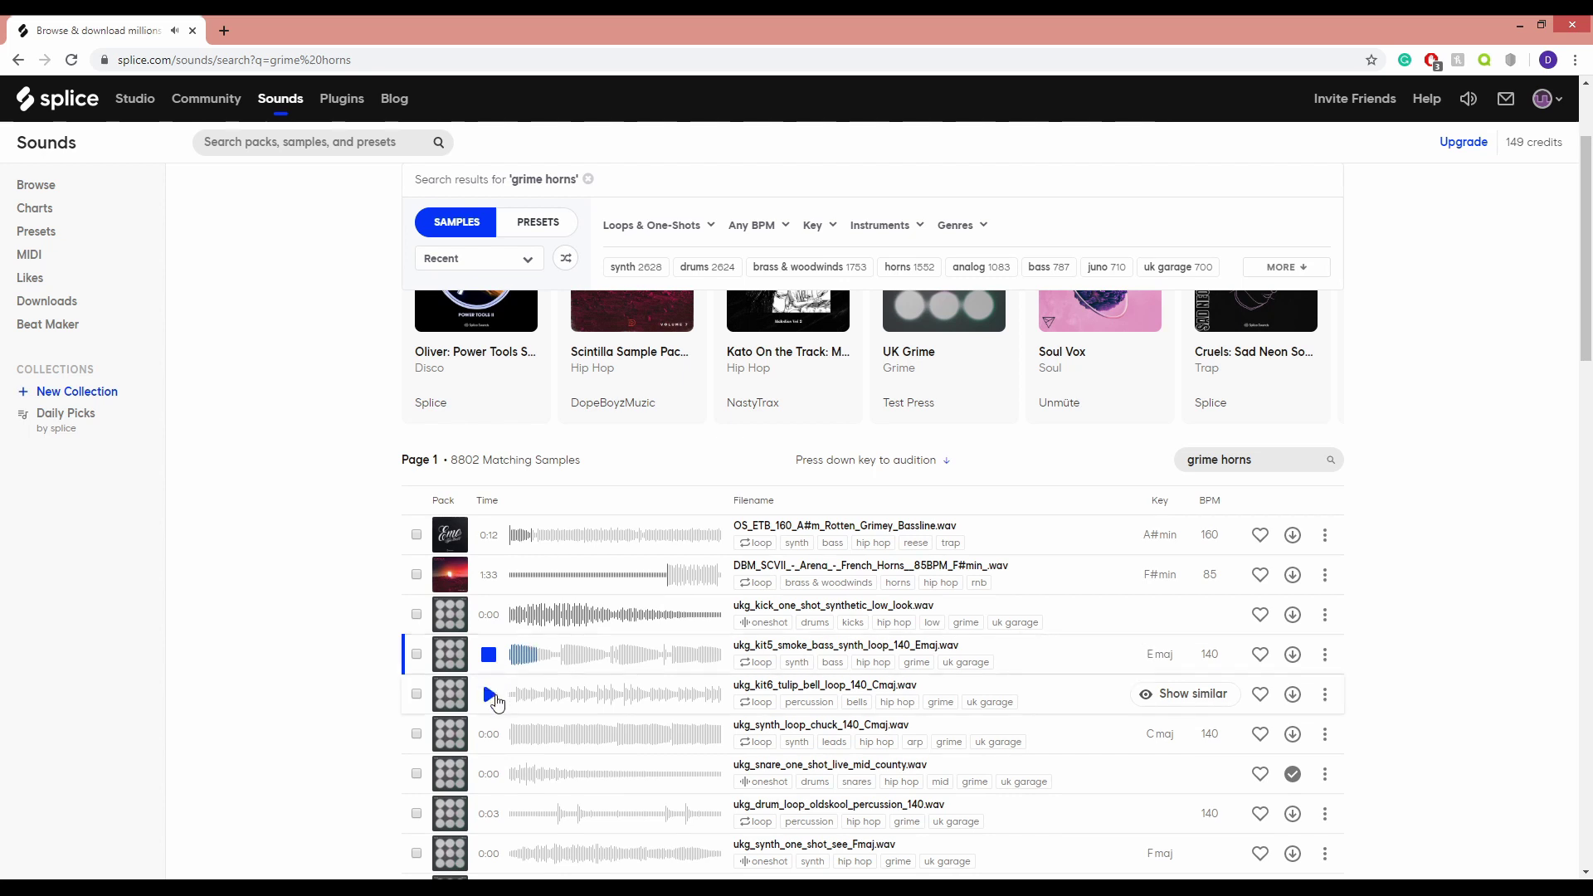
click(495, 697)
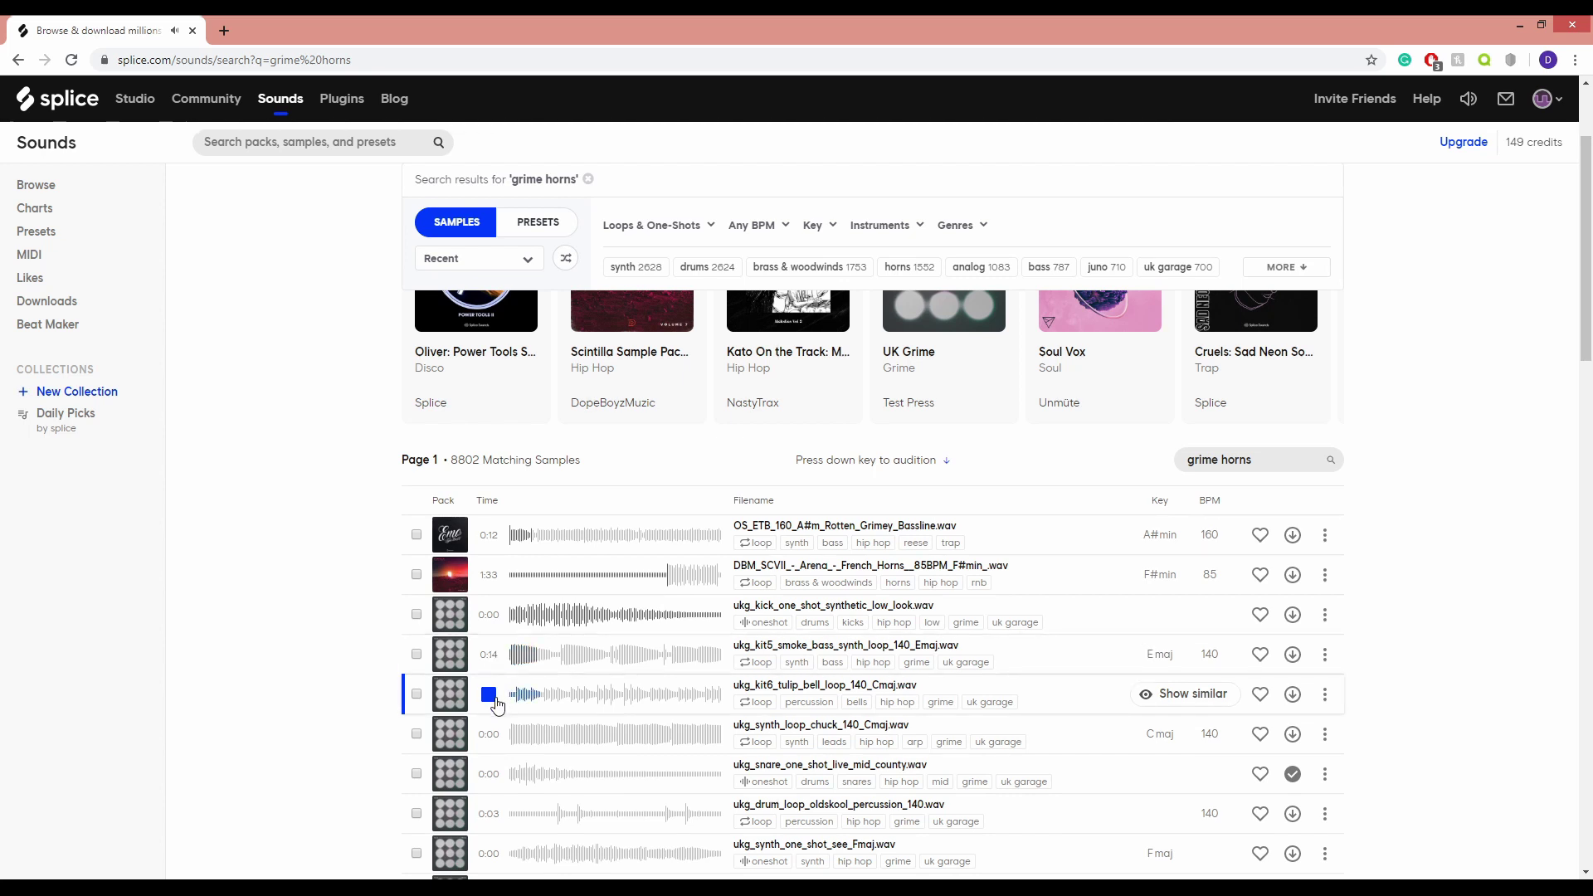
click(495, 704)
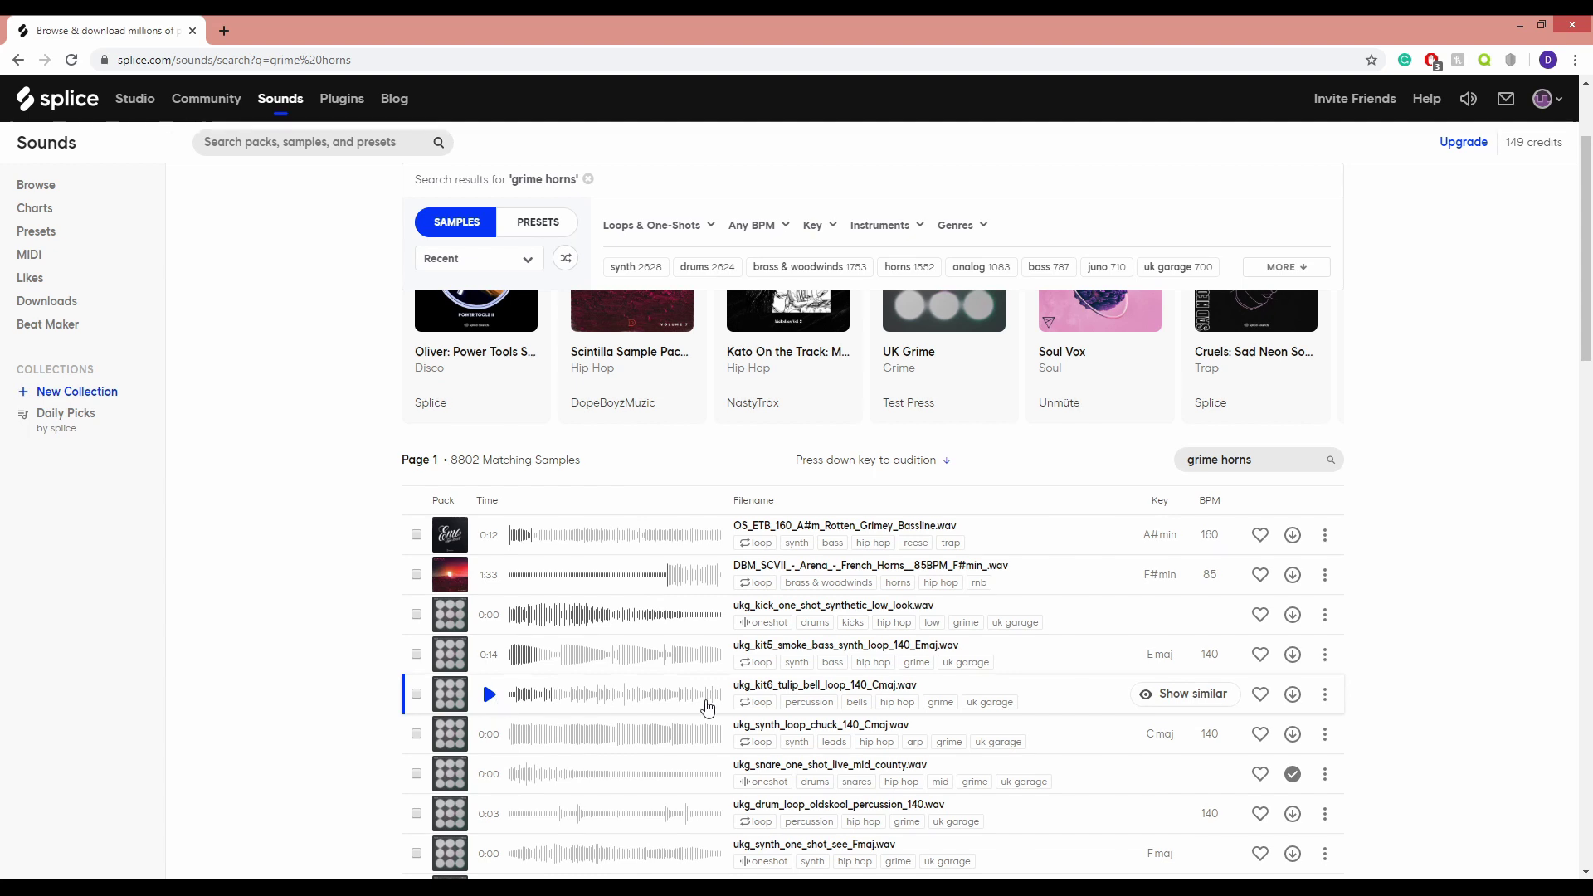
Add the 'grime' and 'horns' tag filters to the grime horns results.
click(966, 623)
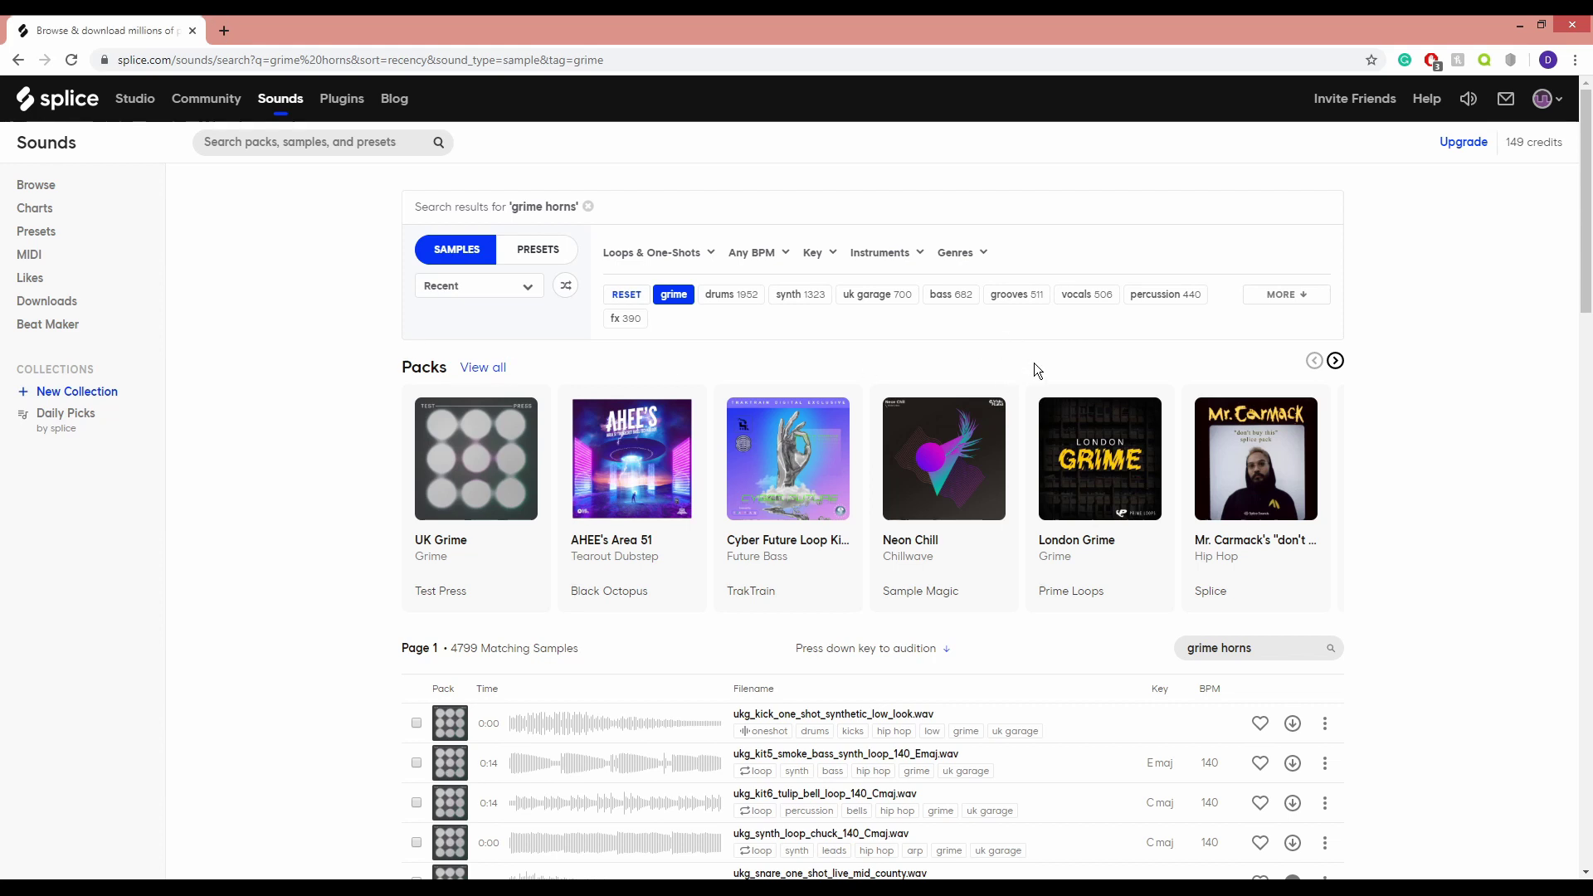
click(1294, 296)
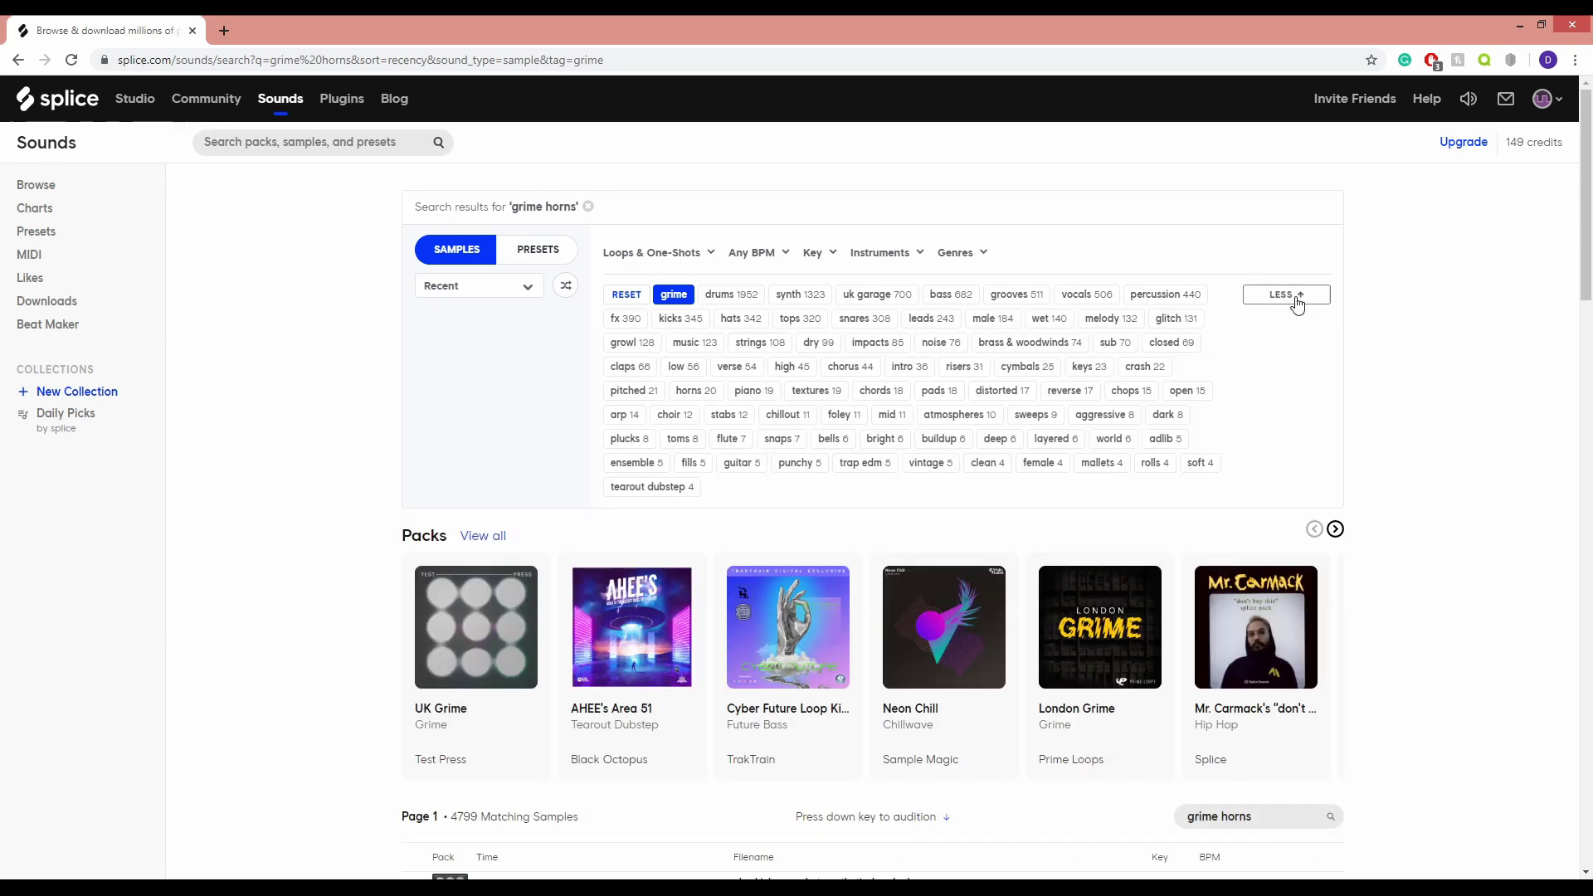
key(ctrl+f)
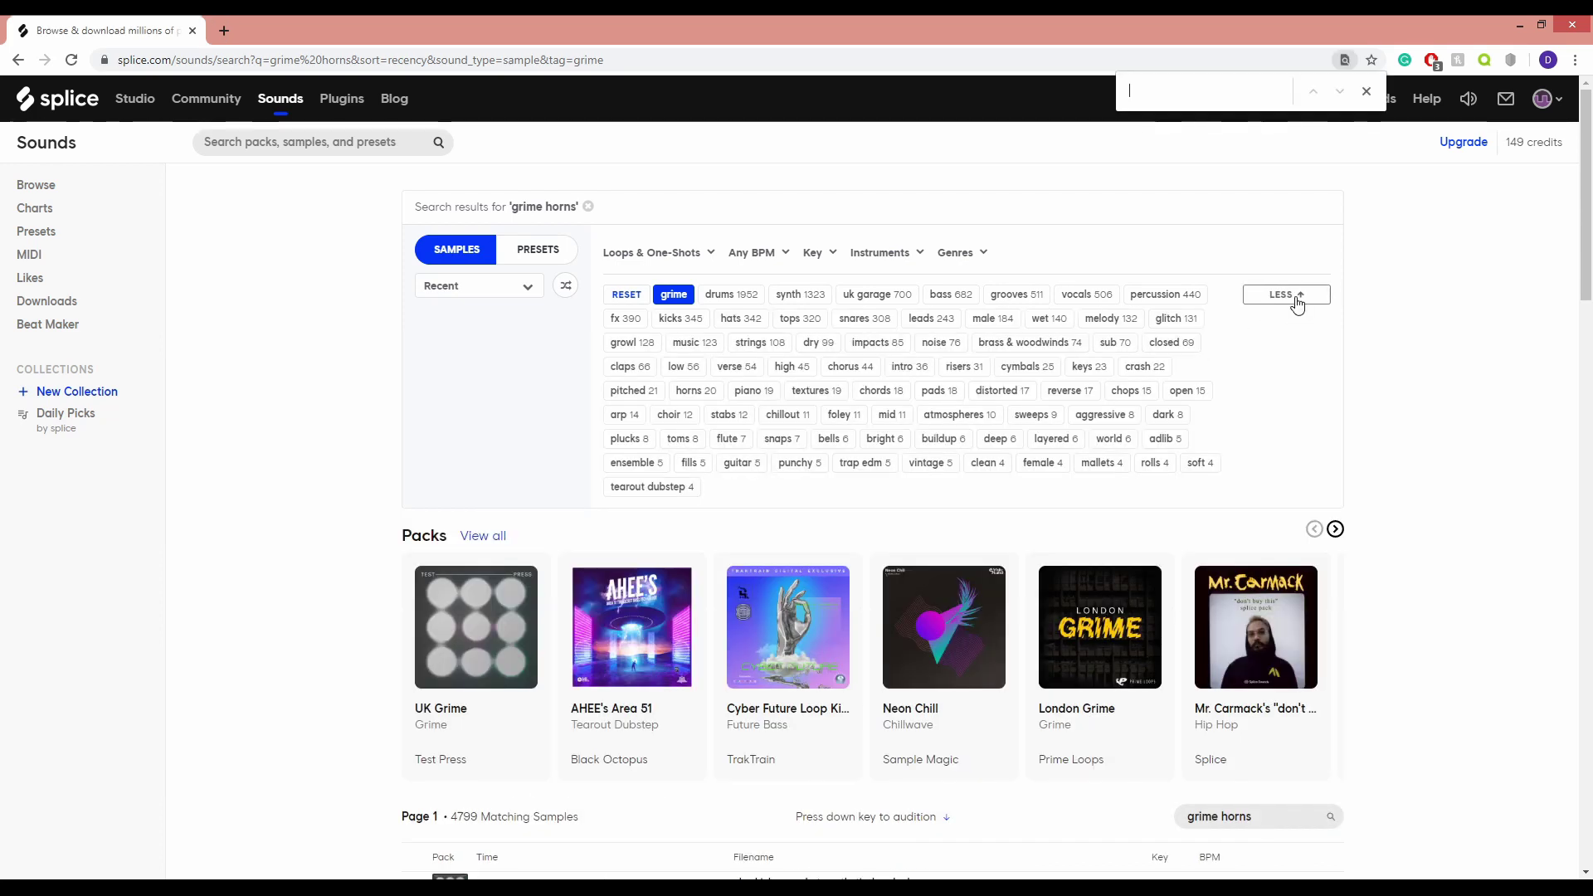
text(horn)
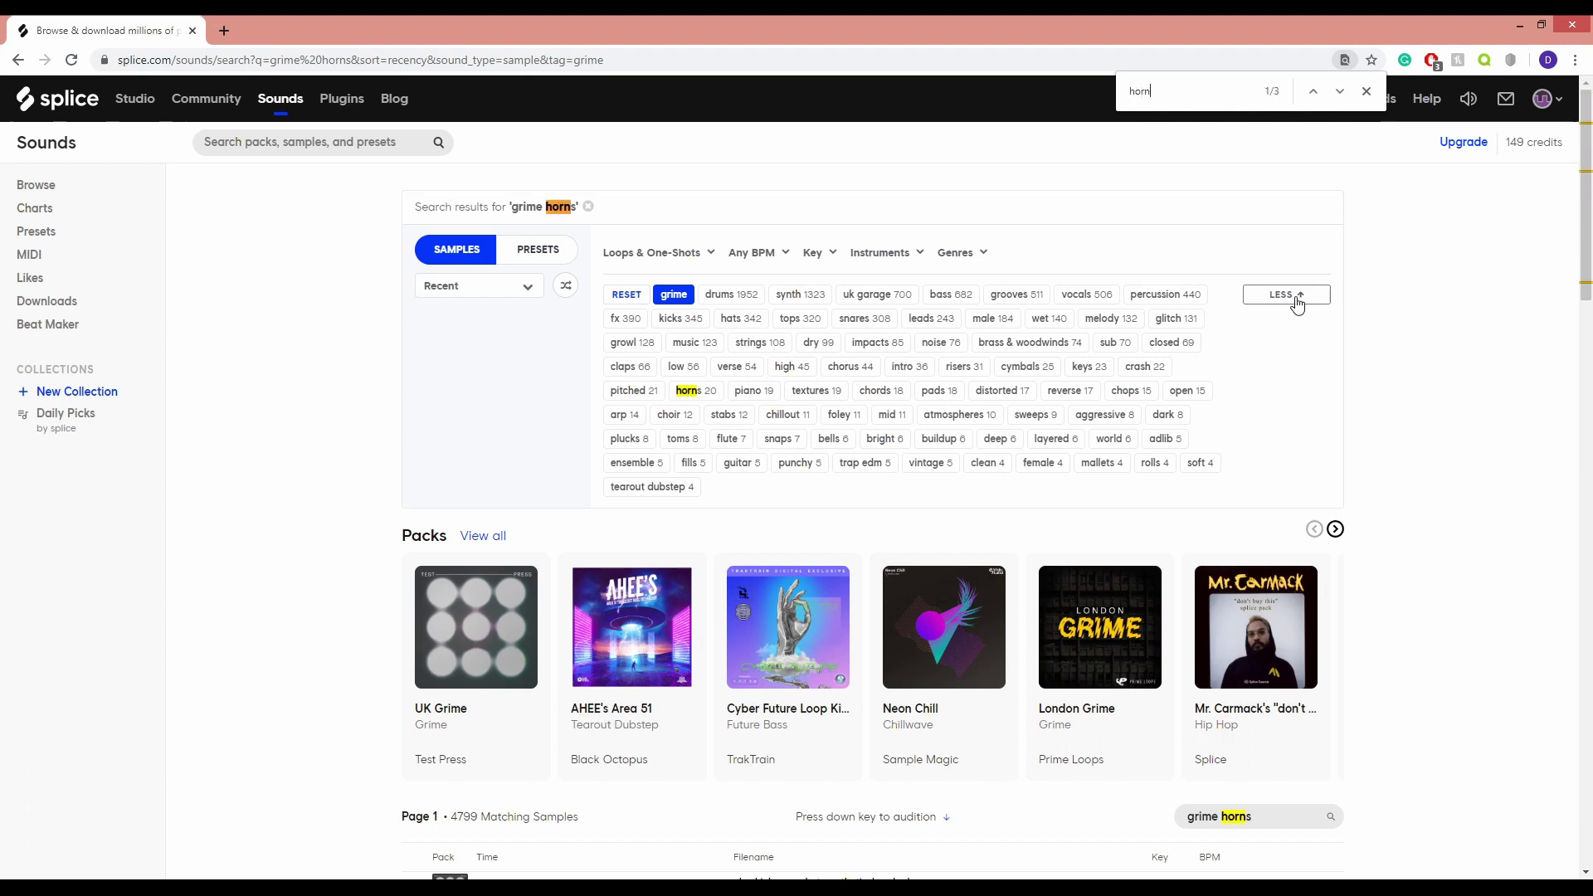
text(s)
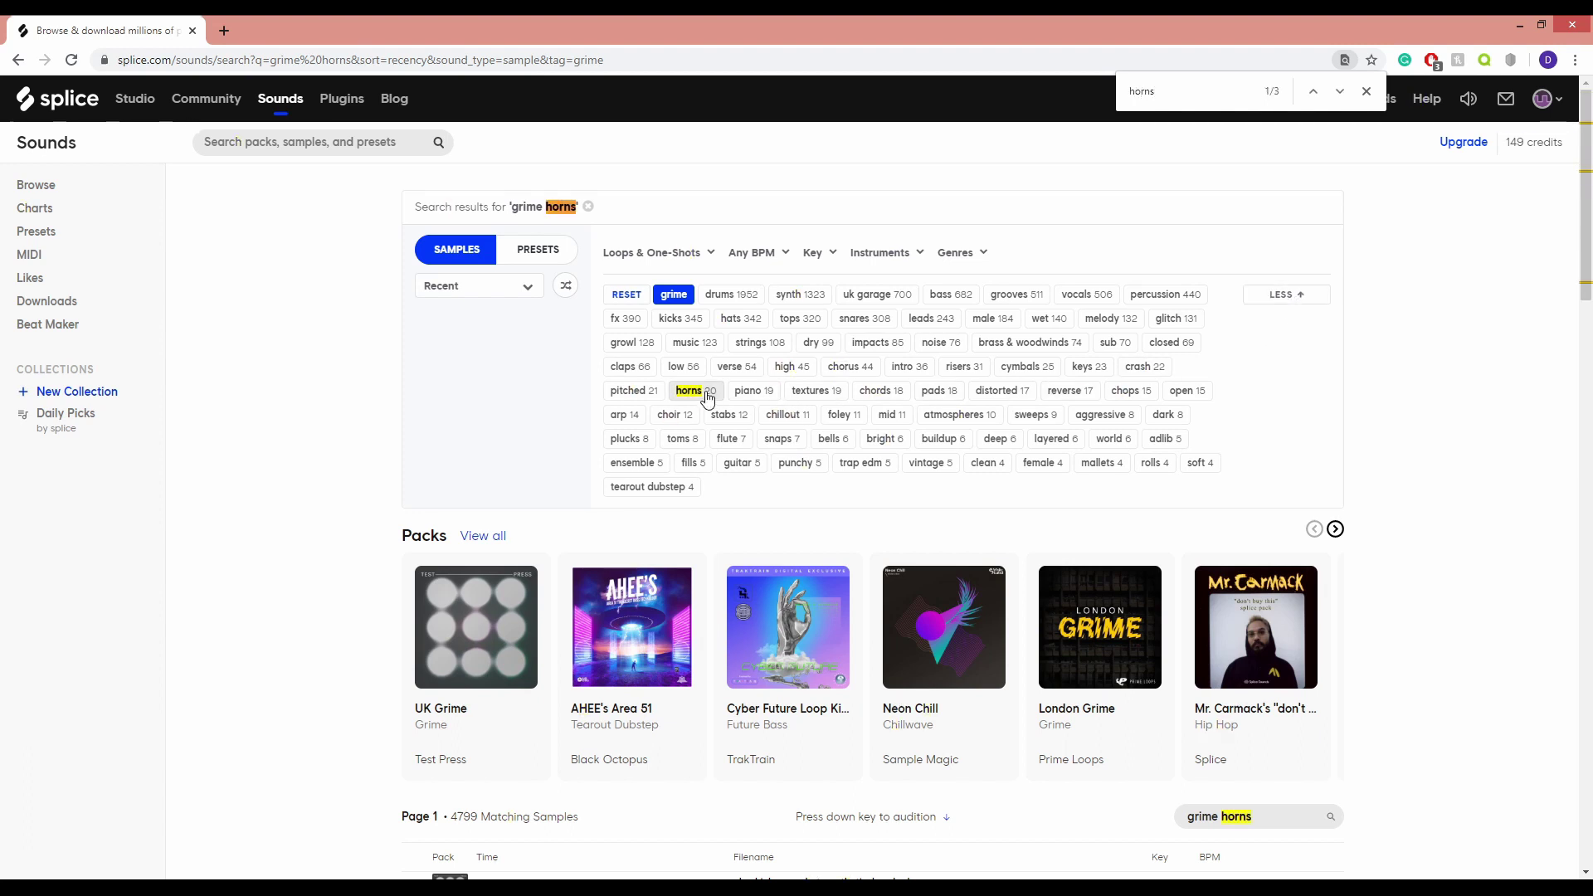
click(692, 392)
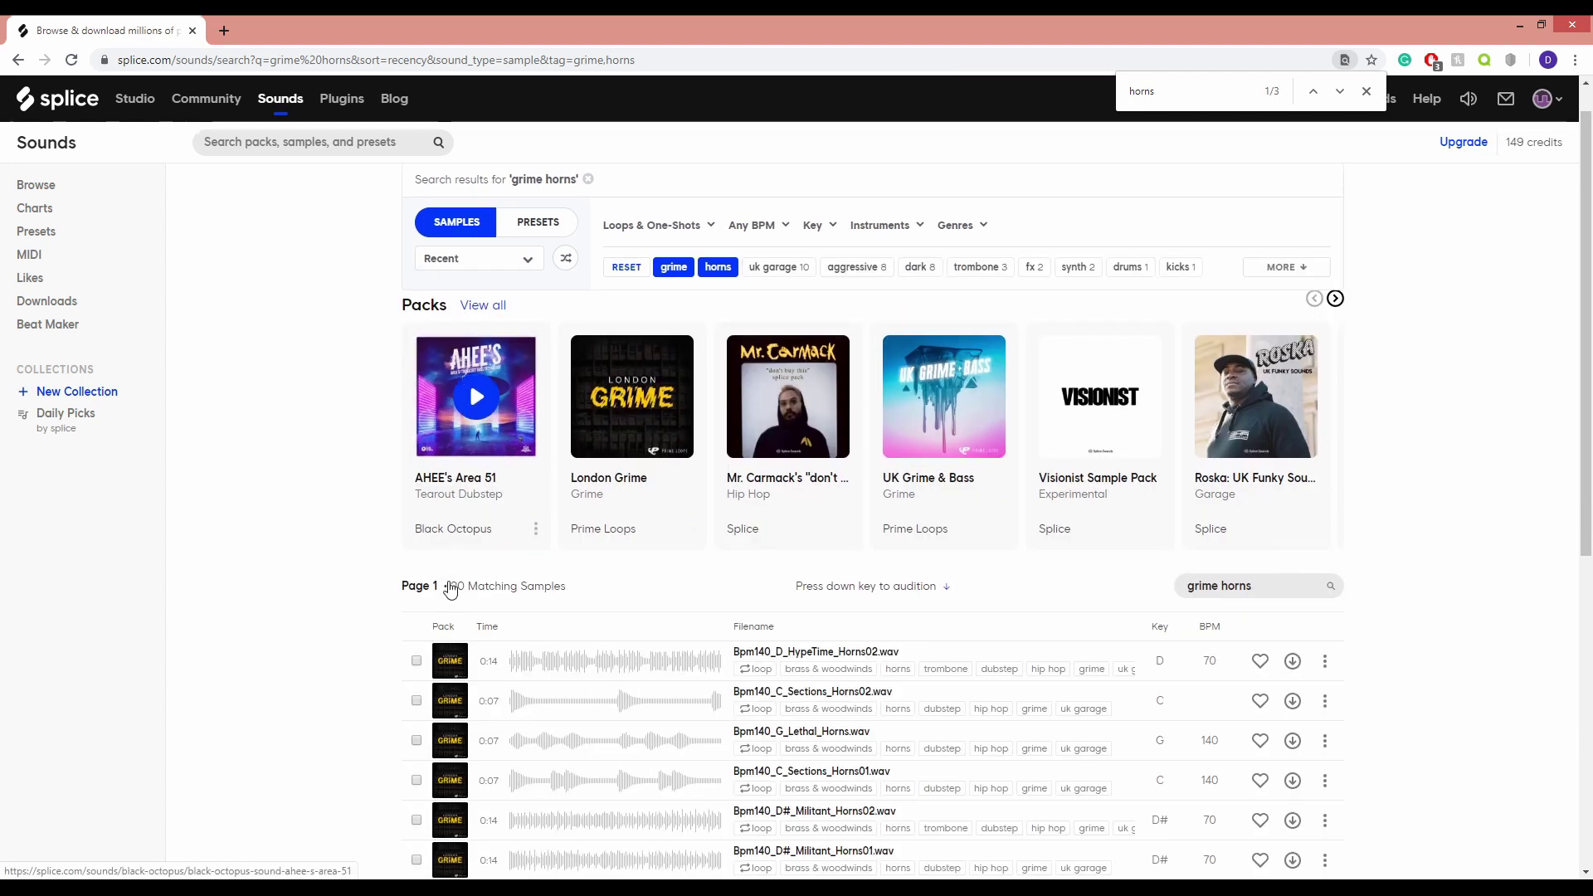
scroll(498, 535, down, 2)
Preview Sections_Horns02, Lethal_Horns, Sections_Horns01 and the first horn loop, then pause.
click(490, 452)
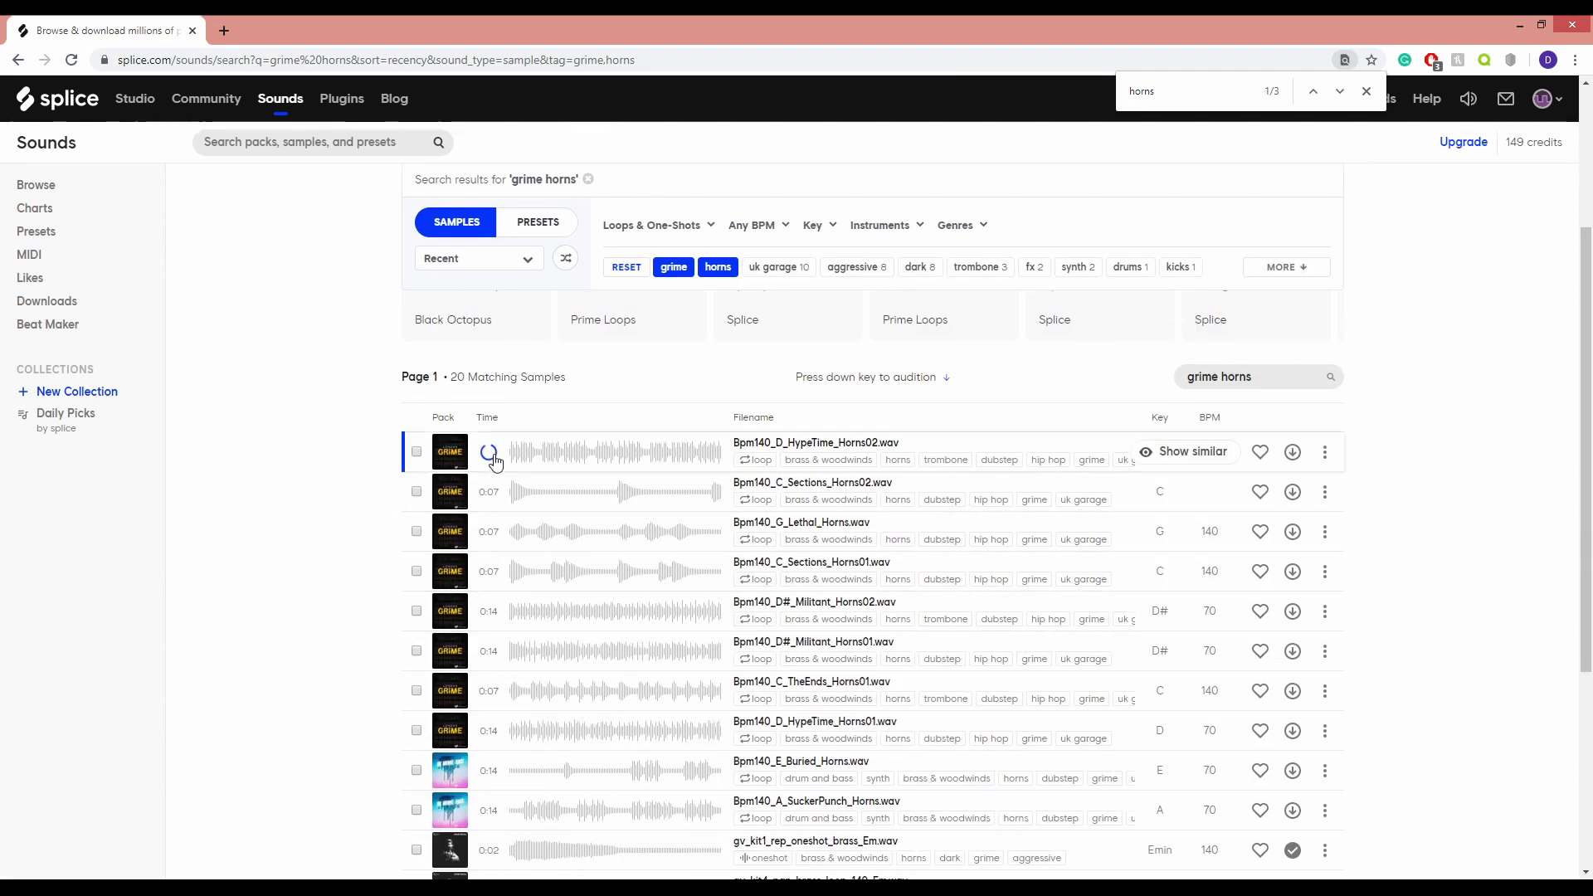
click(490, 492)
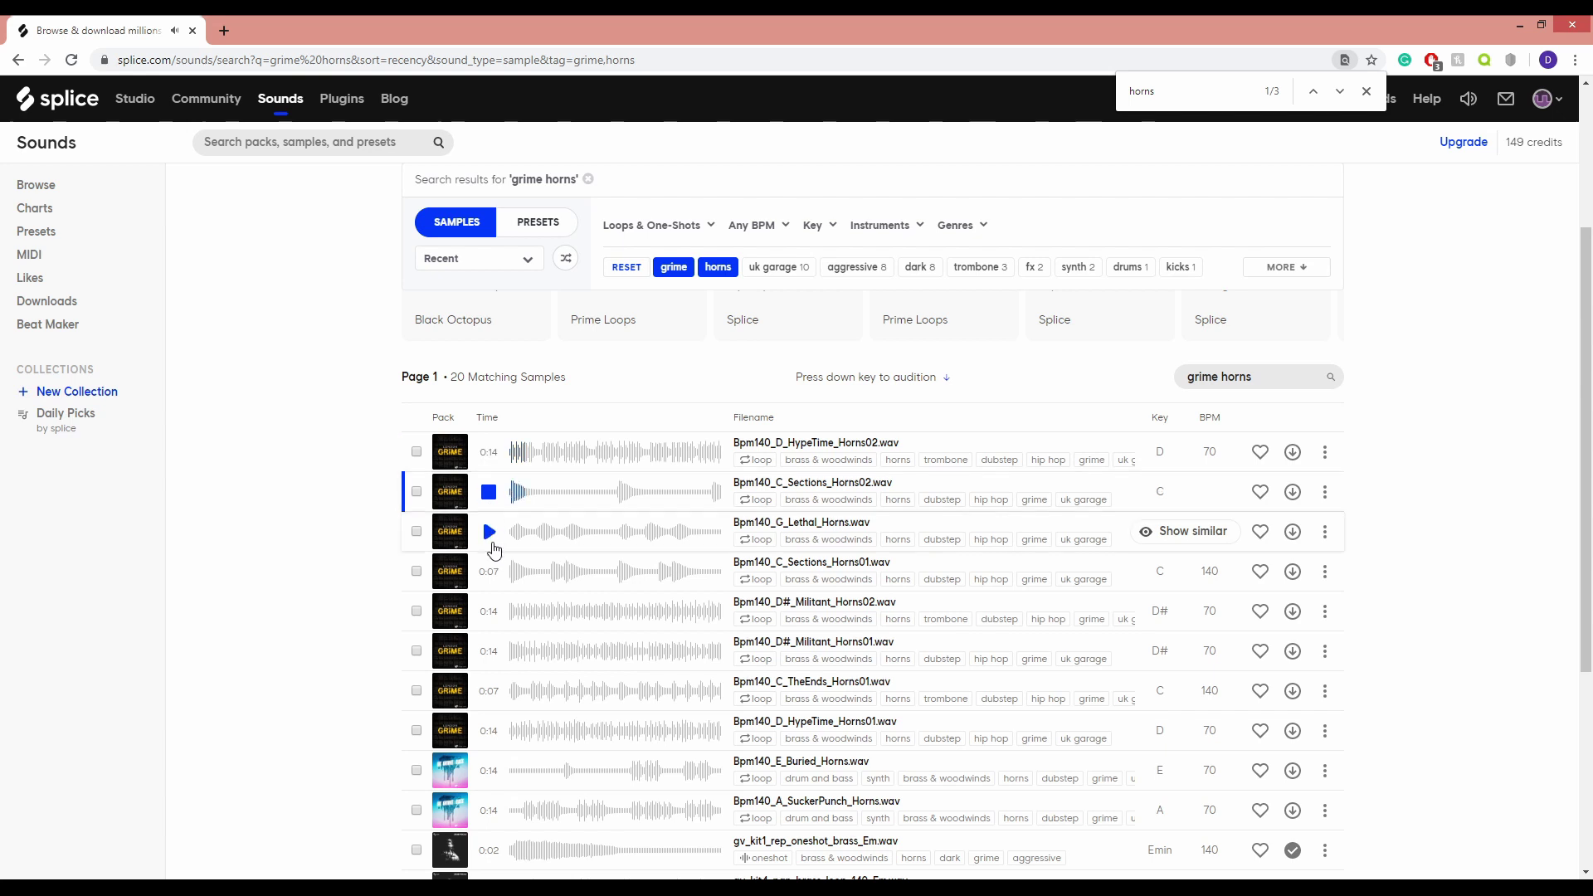
click(492, 533)
click(491, 571)
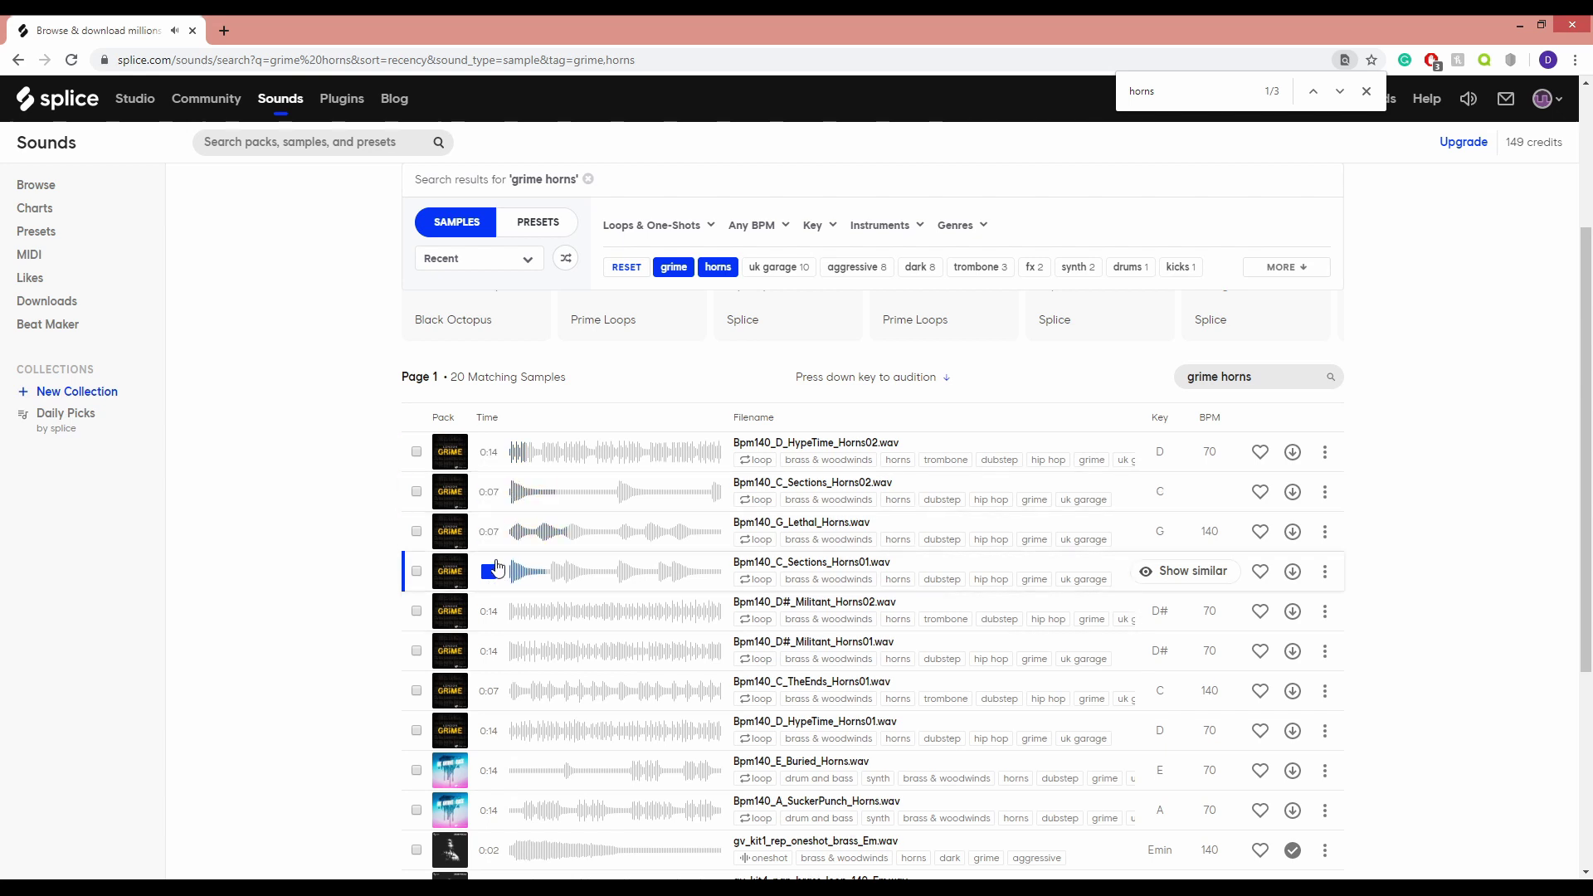
click(496, 570)
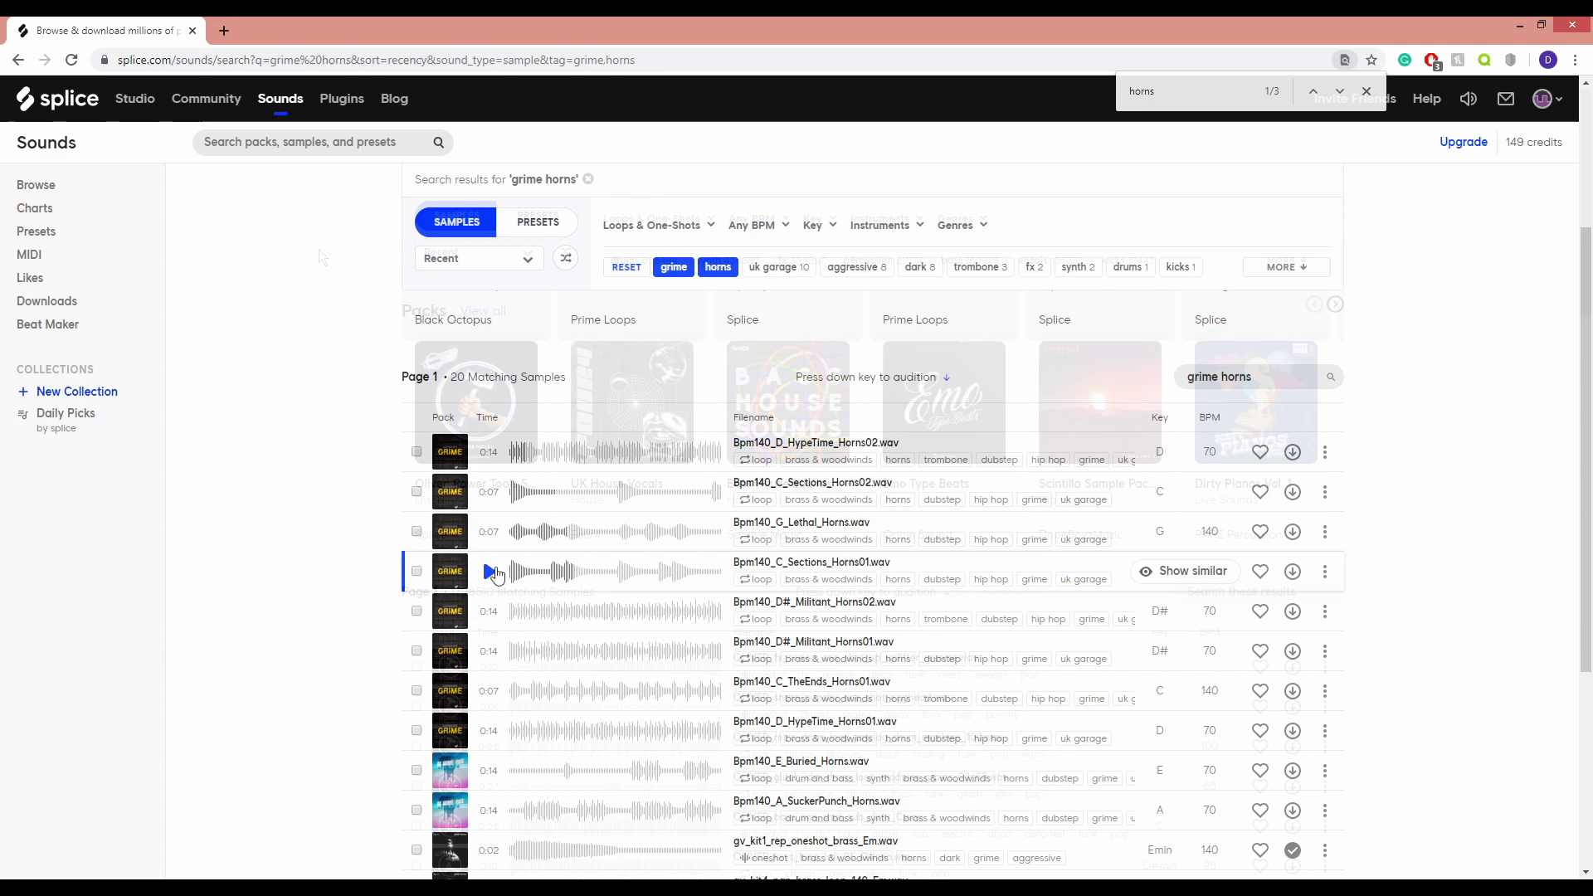
Return to the unfiltered samples page and search for 'UK garage vocals'.
click(625, 267)
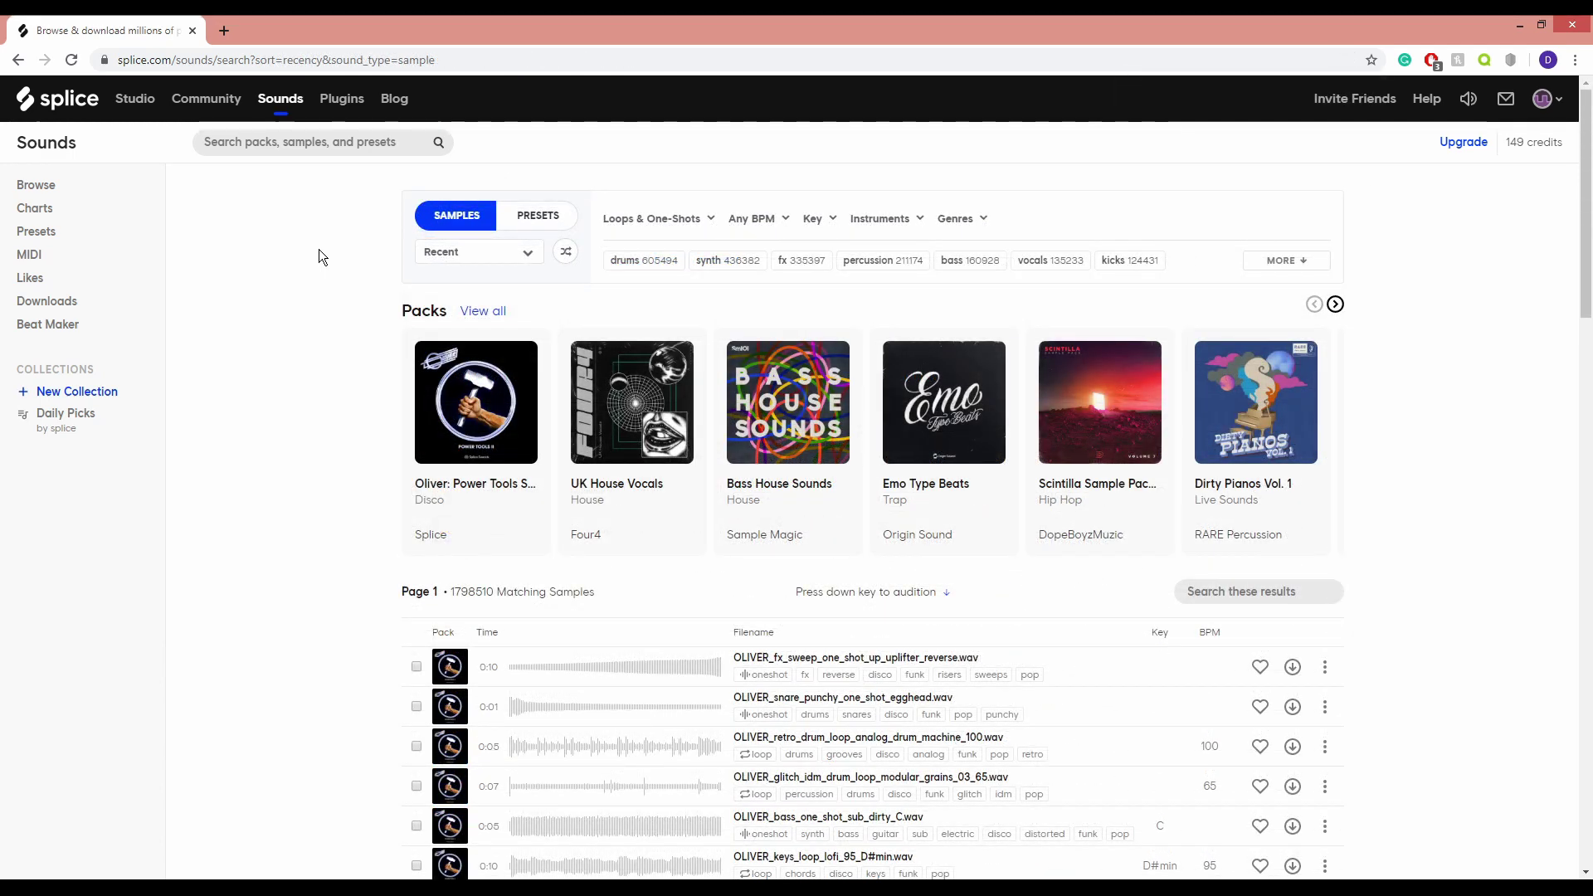
click(306, 147)
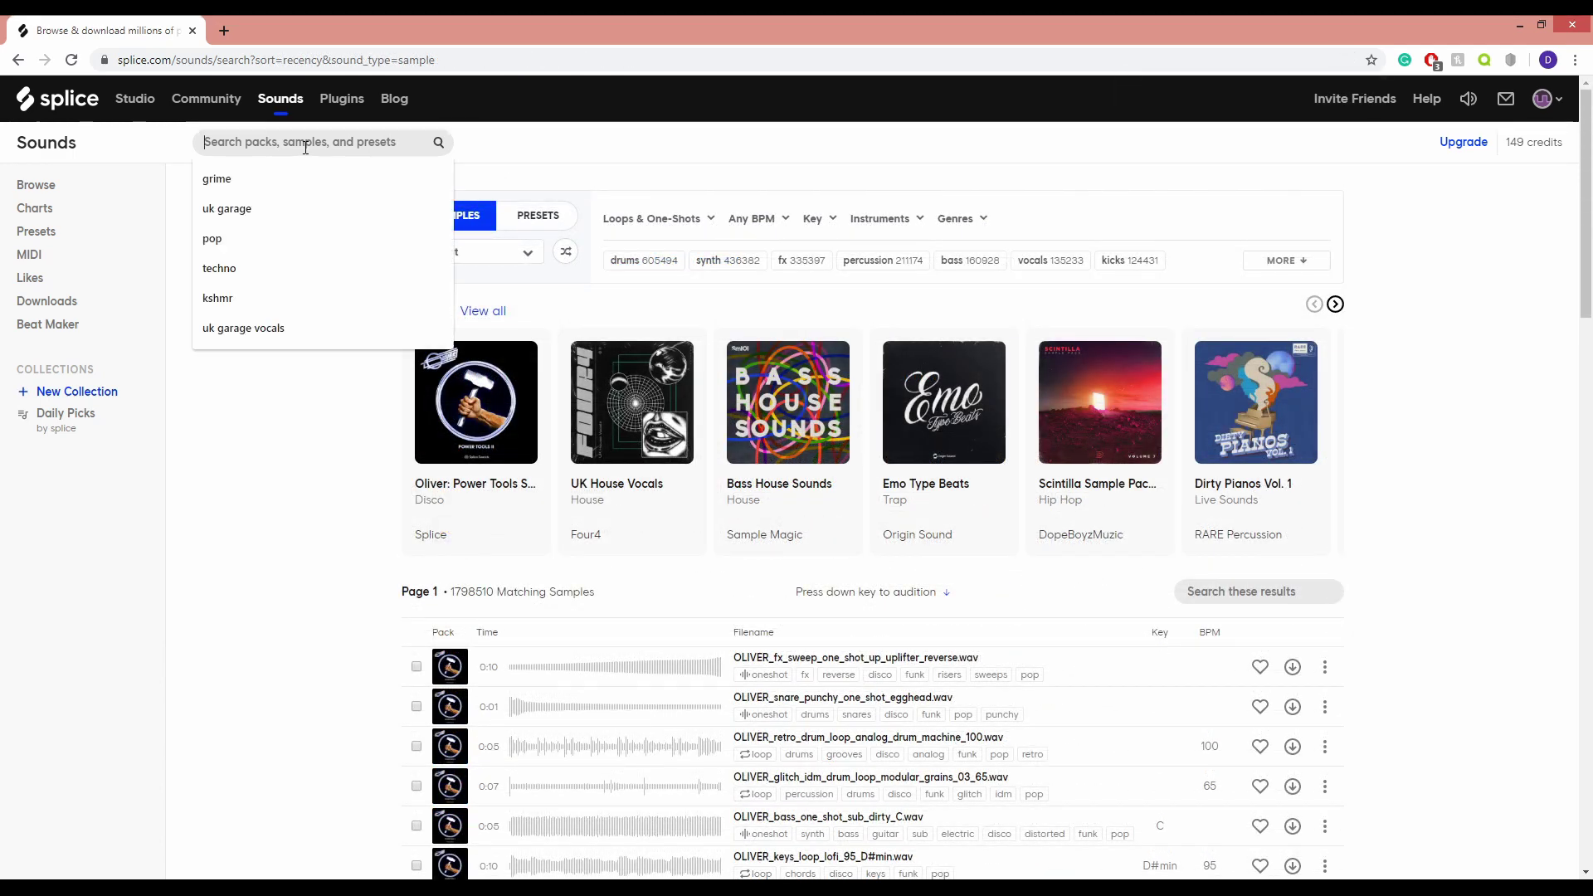
text(UK gar)
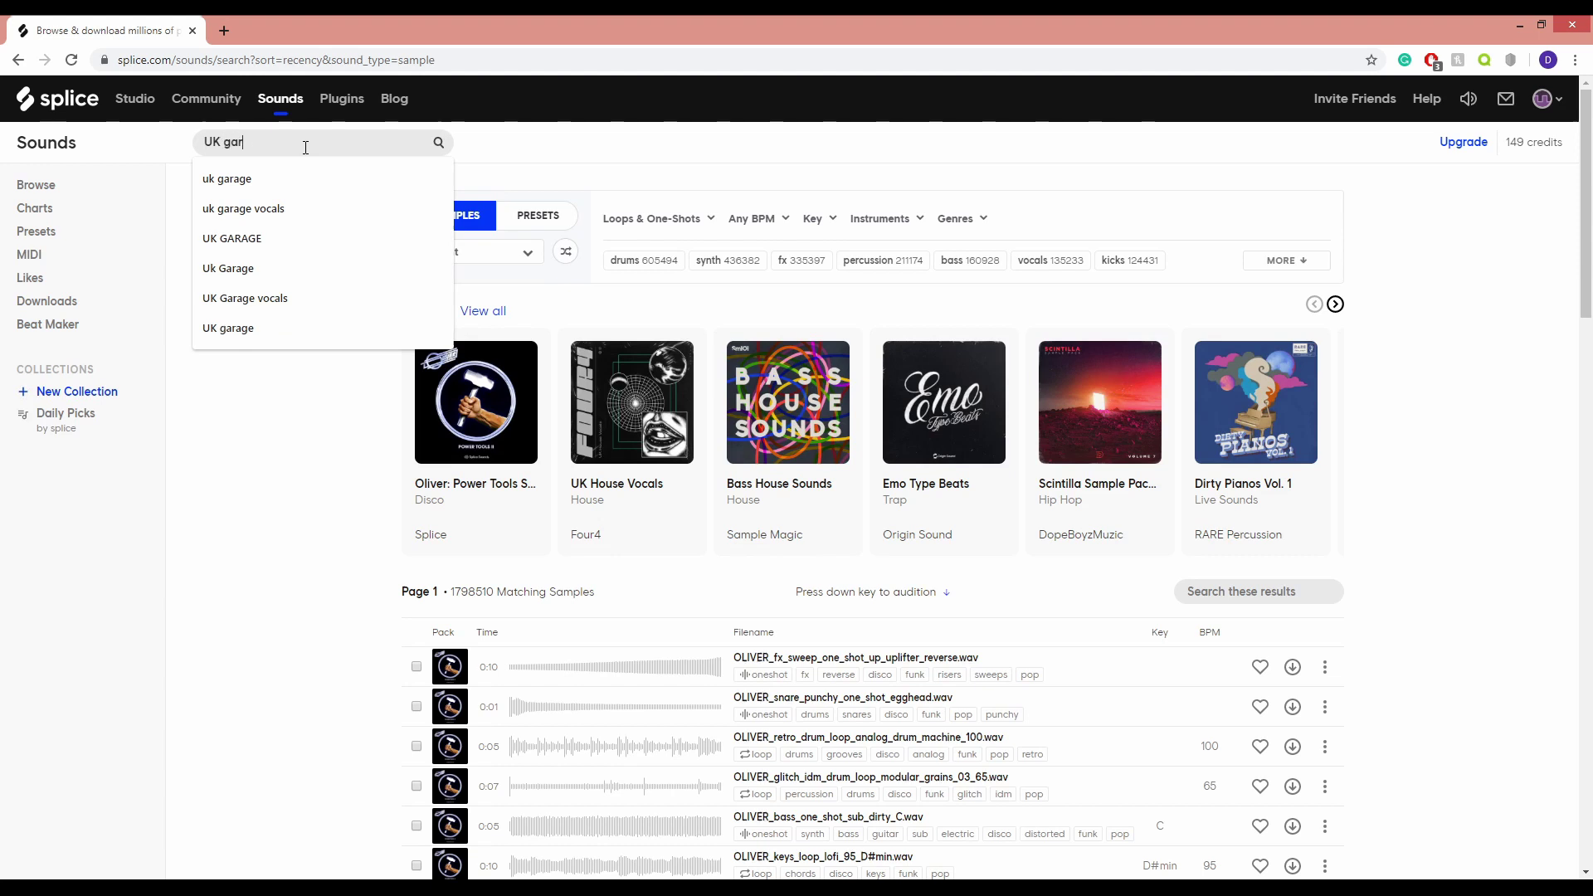
text(age vocal)
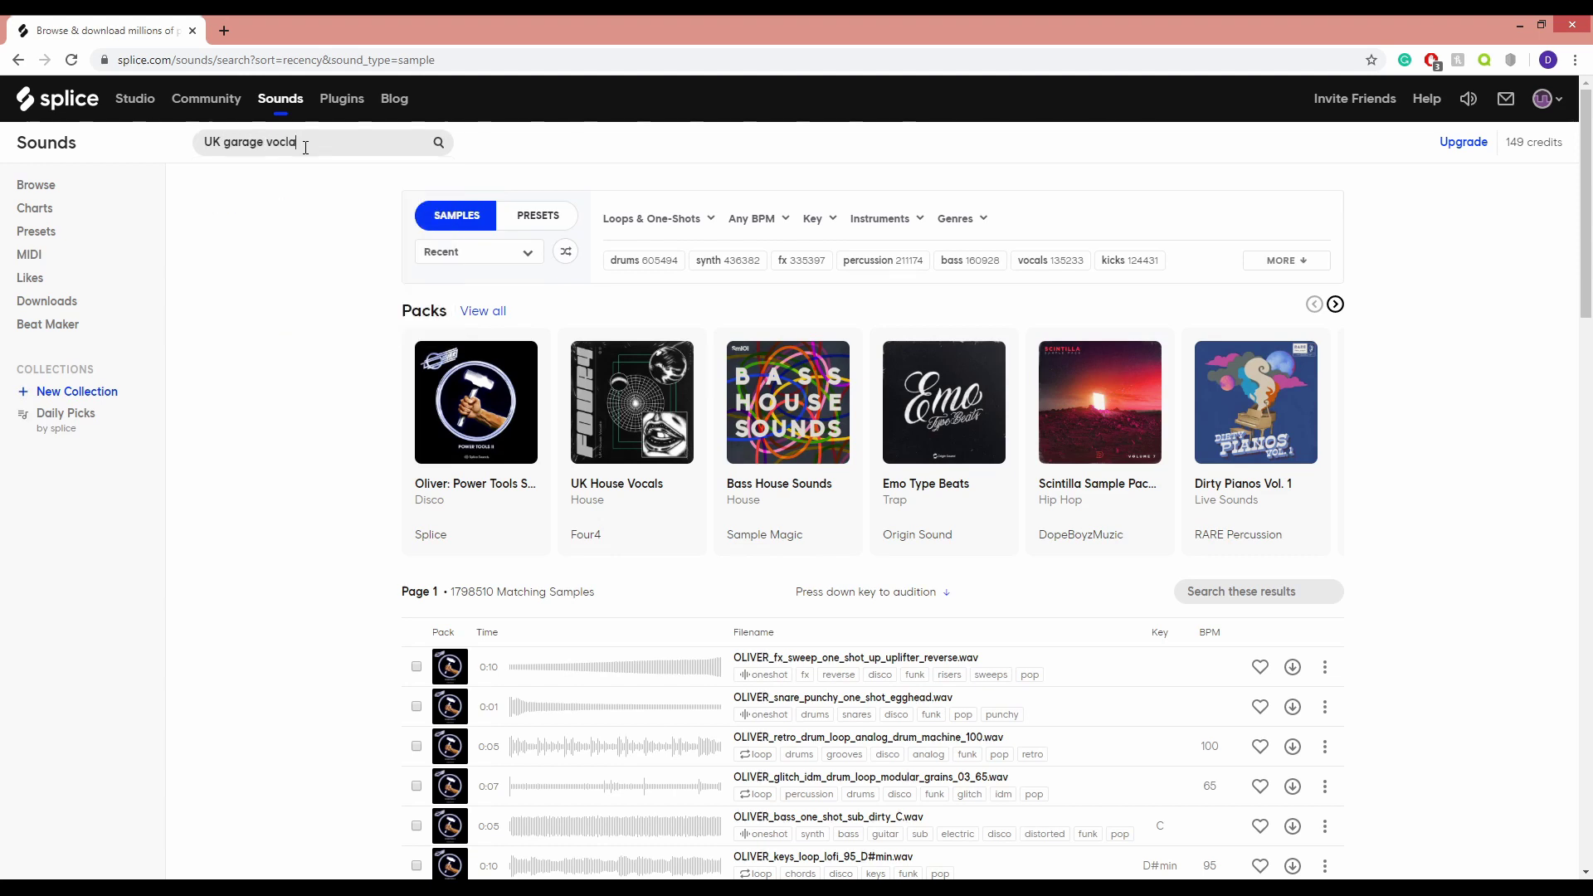
text(s)
key(Return)
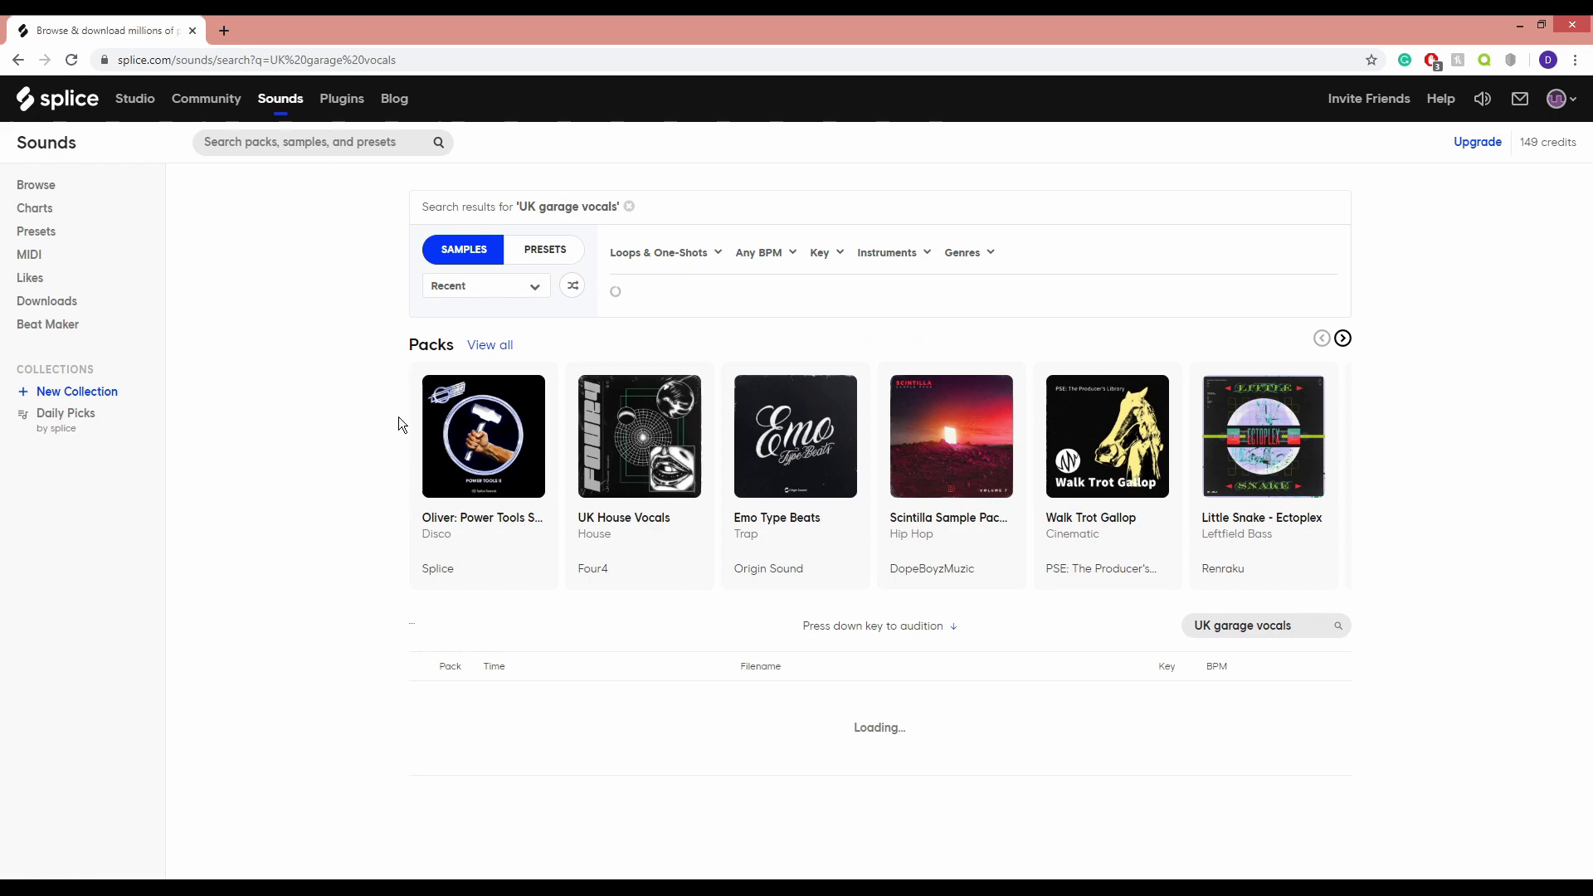
scroll(498, 416, down, 2)
Preview the first three UK garage vocal samples.
click(554, 458)
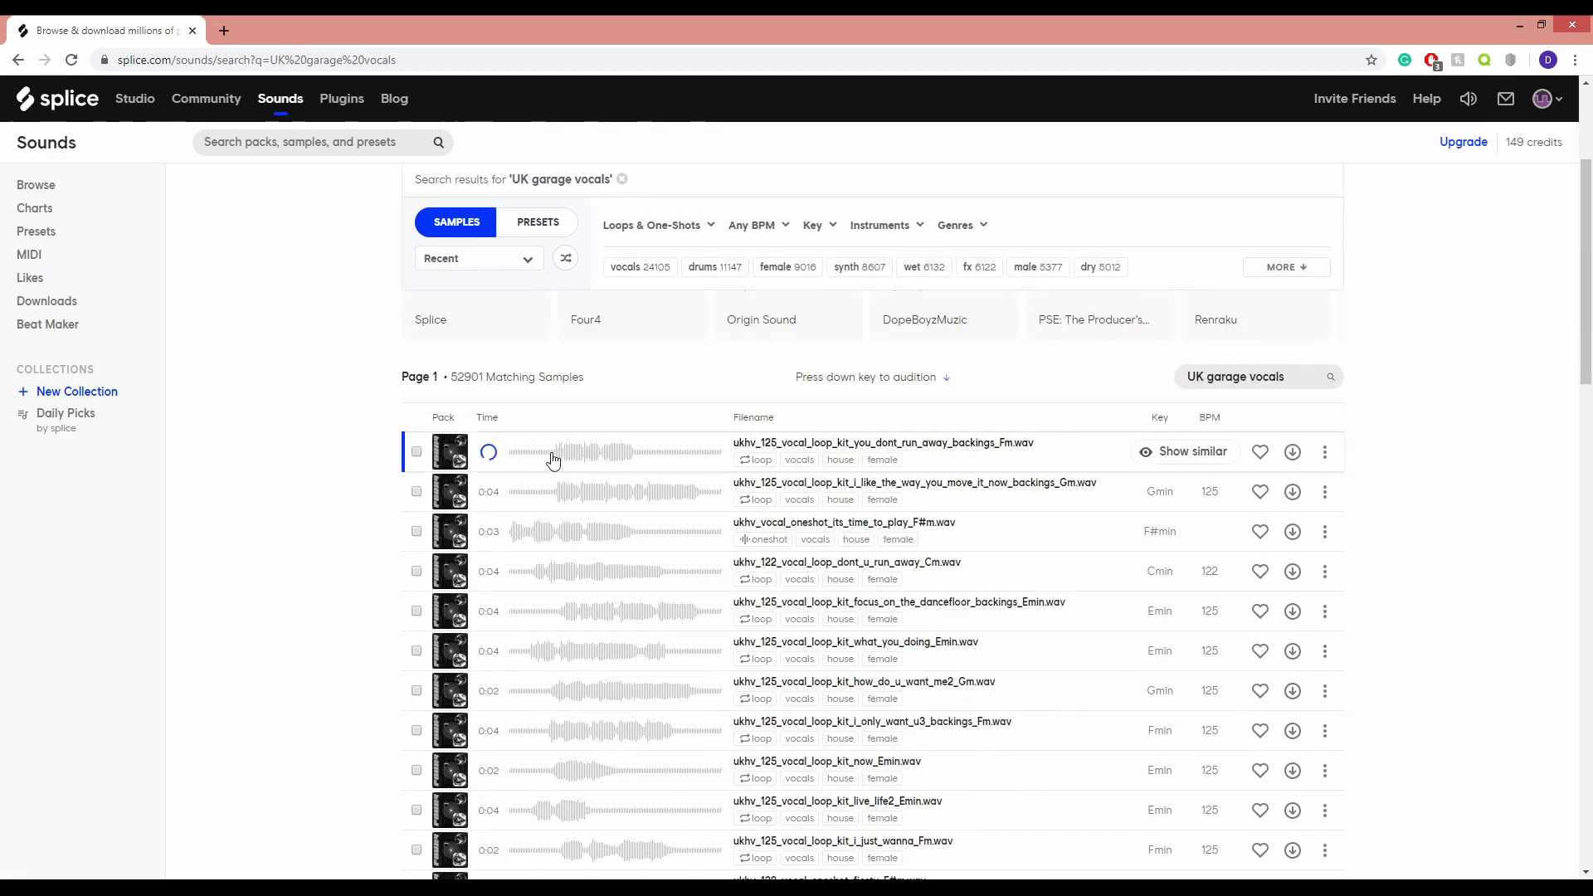
click(489, 492)
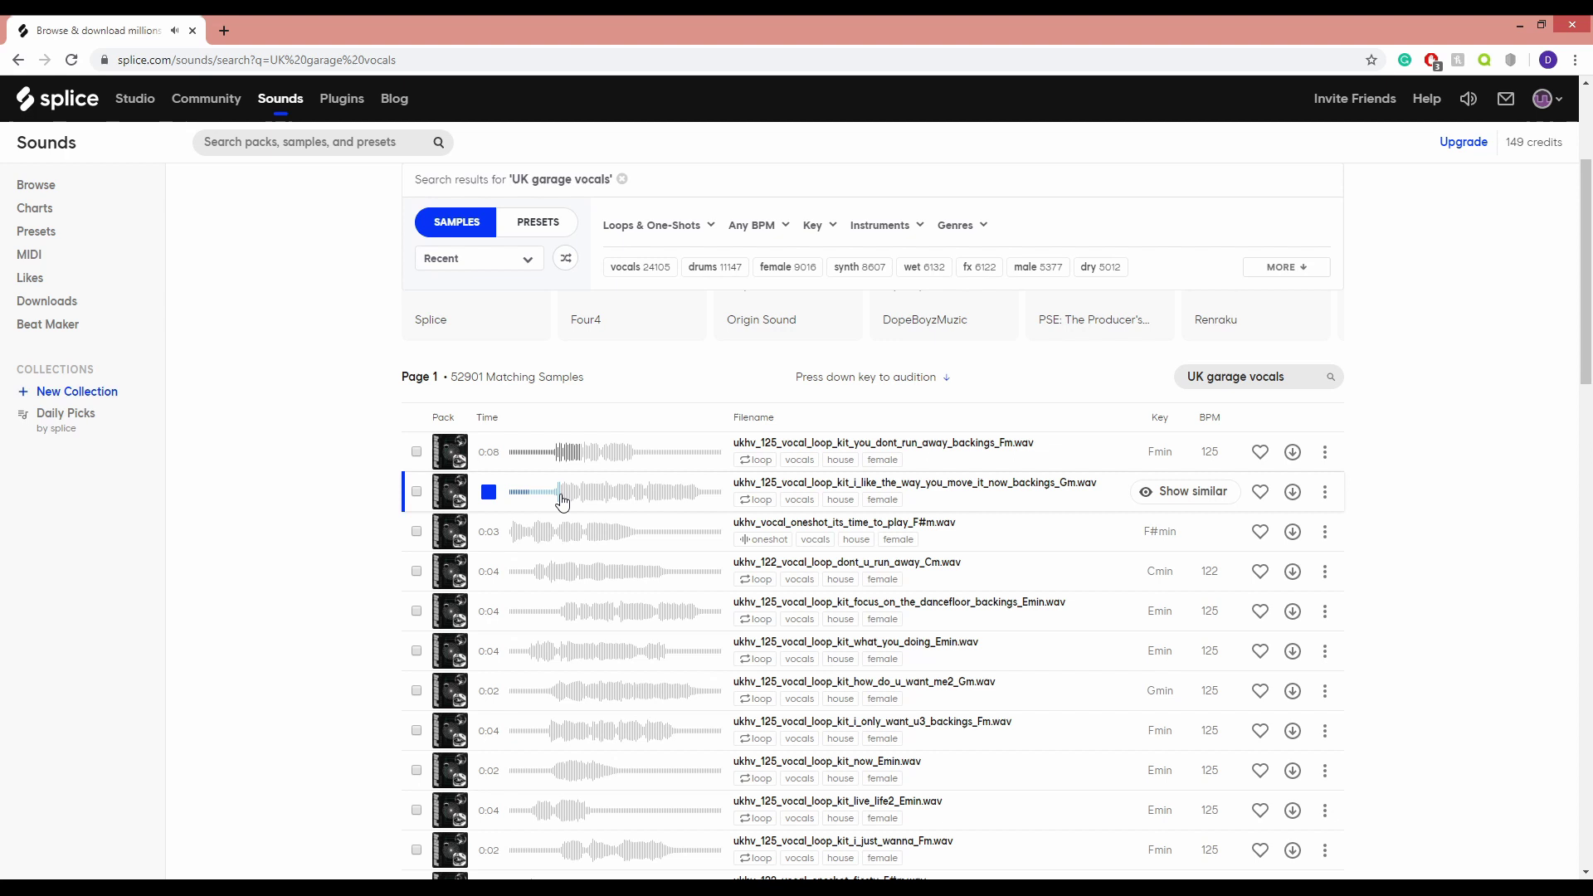
click(488, 533)
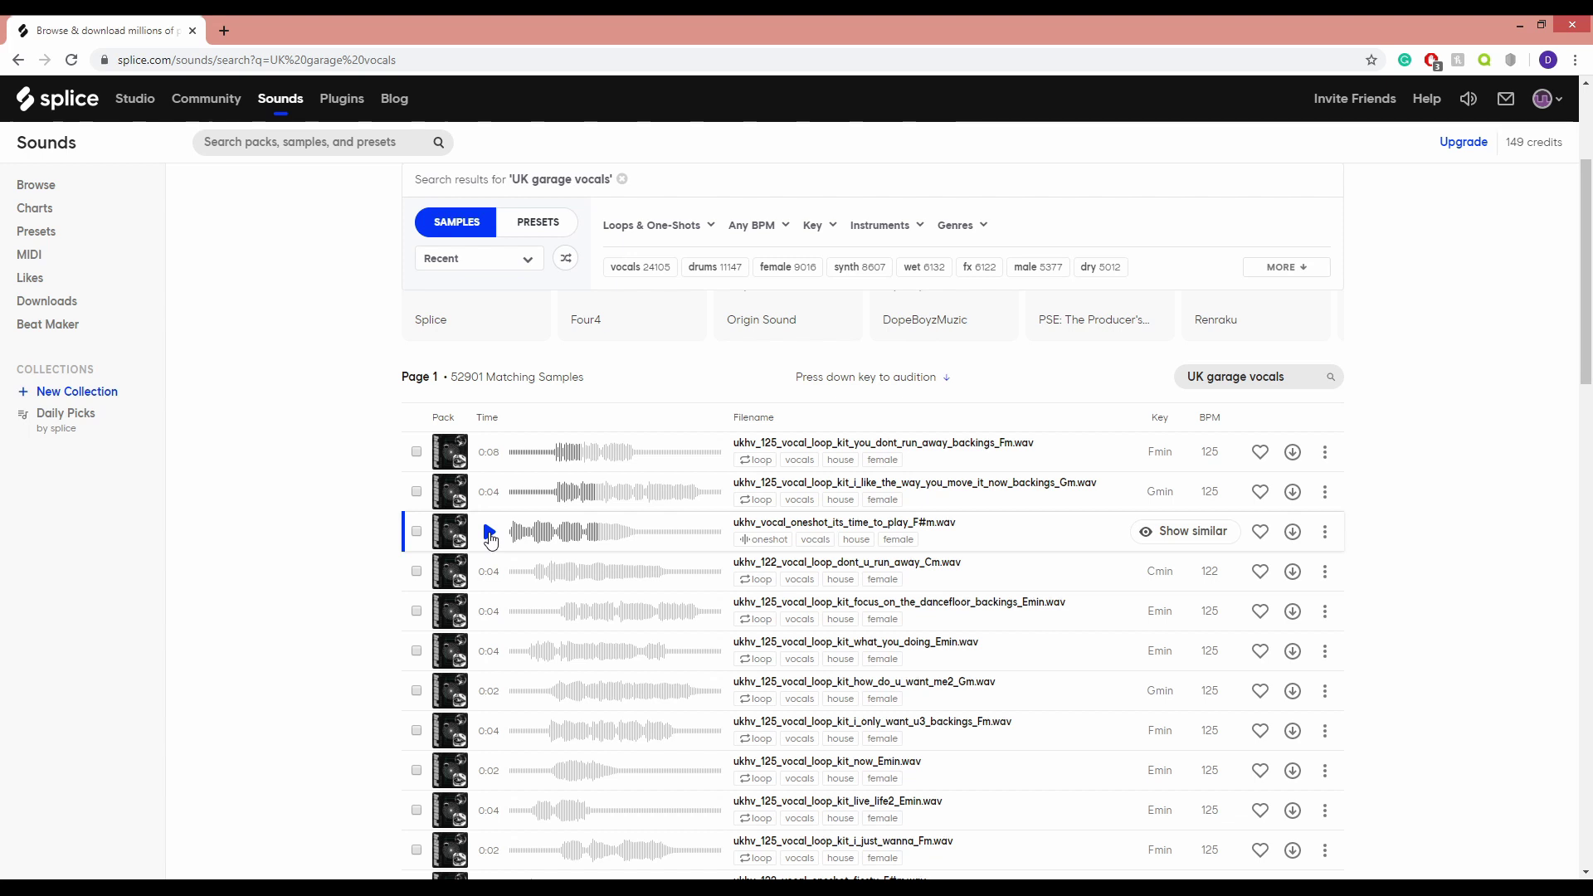
mouse_move(853, 462)
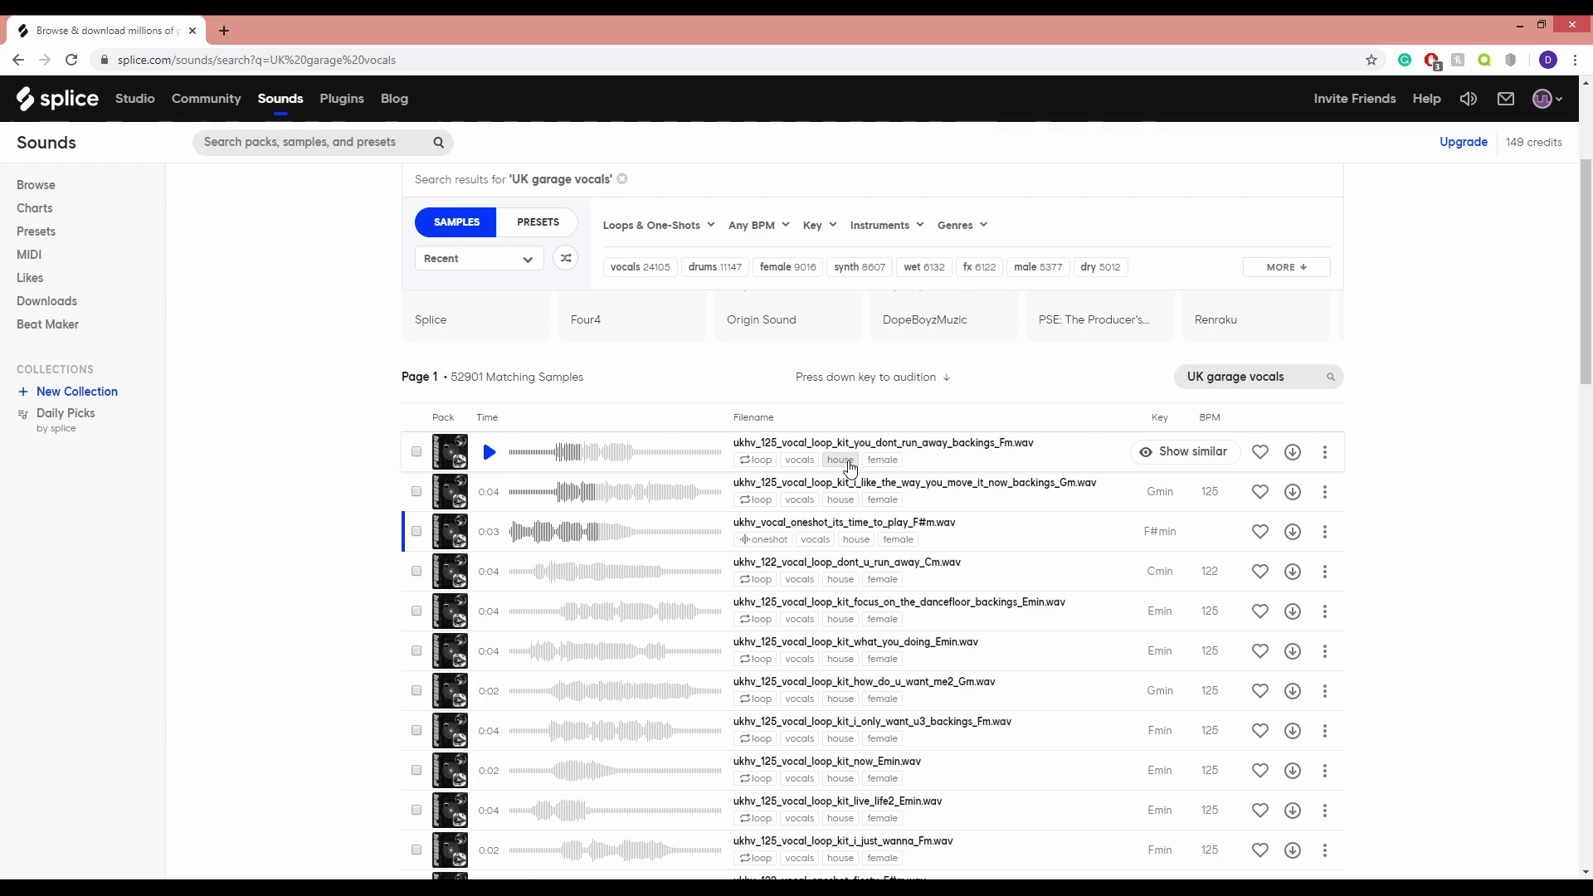
scroll(872, 511, down, 1)
scroll(875, 525, down, 2)
scroll(876, 523, down, 4)
scroll(877, 522, down, 2)
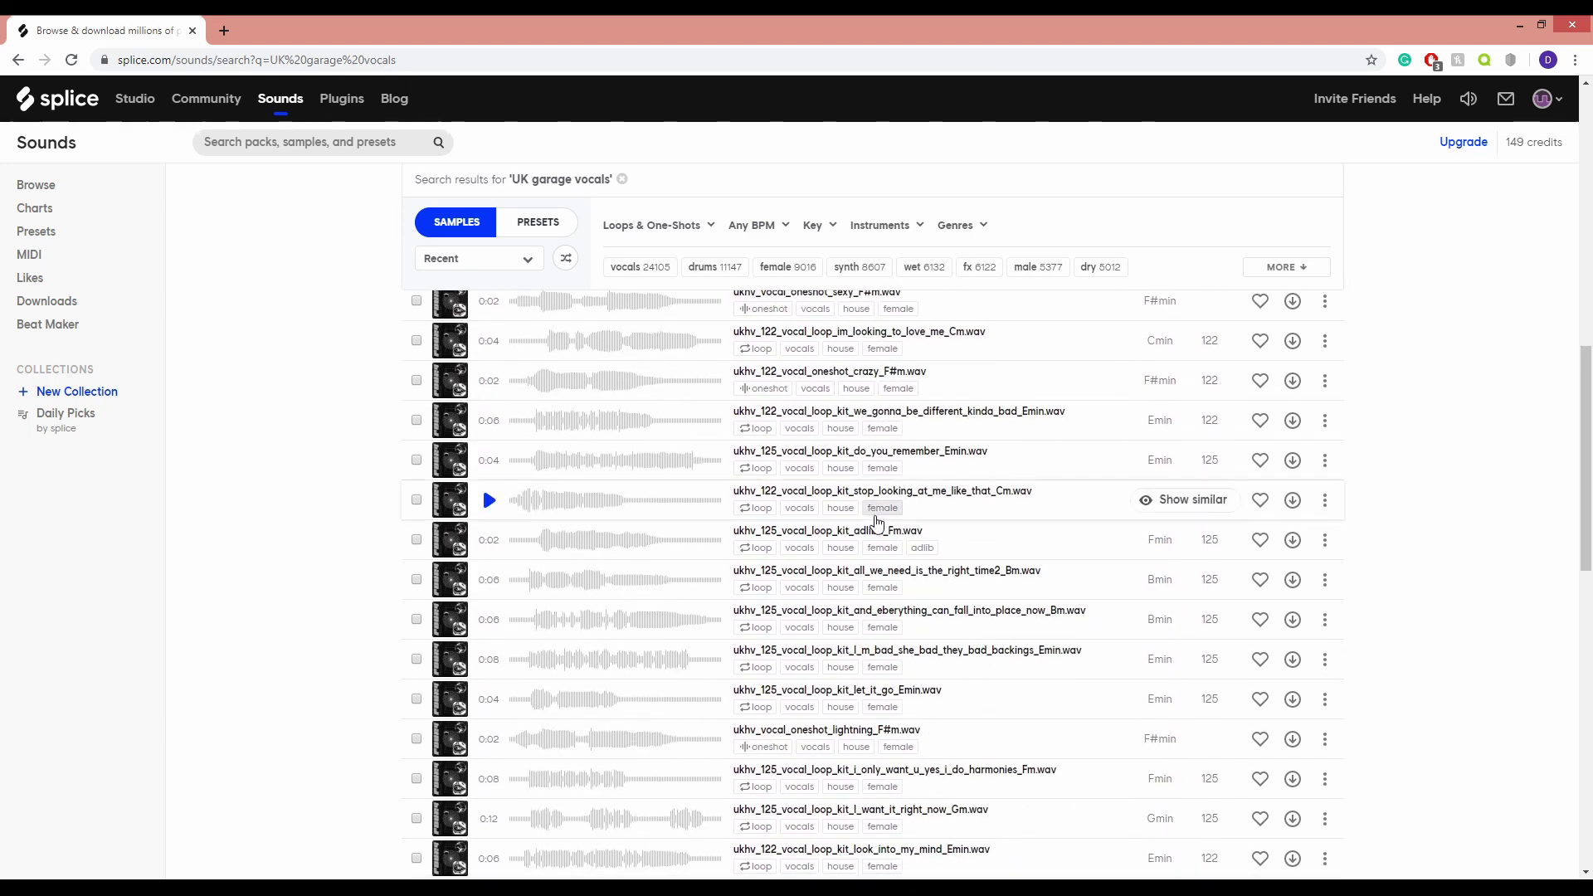
scroll(876, 525, down, 1)
scroll(897, 560, down, 2)
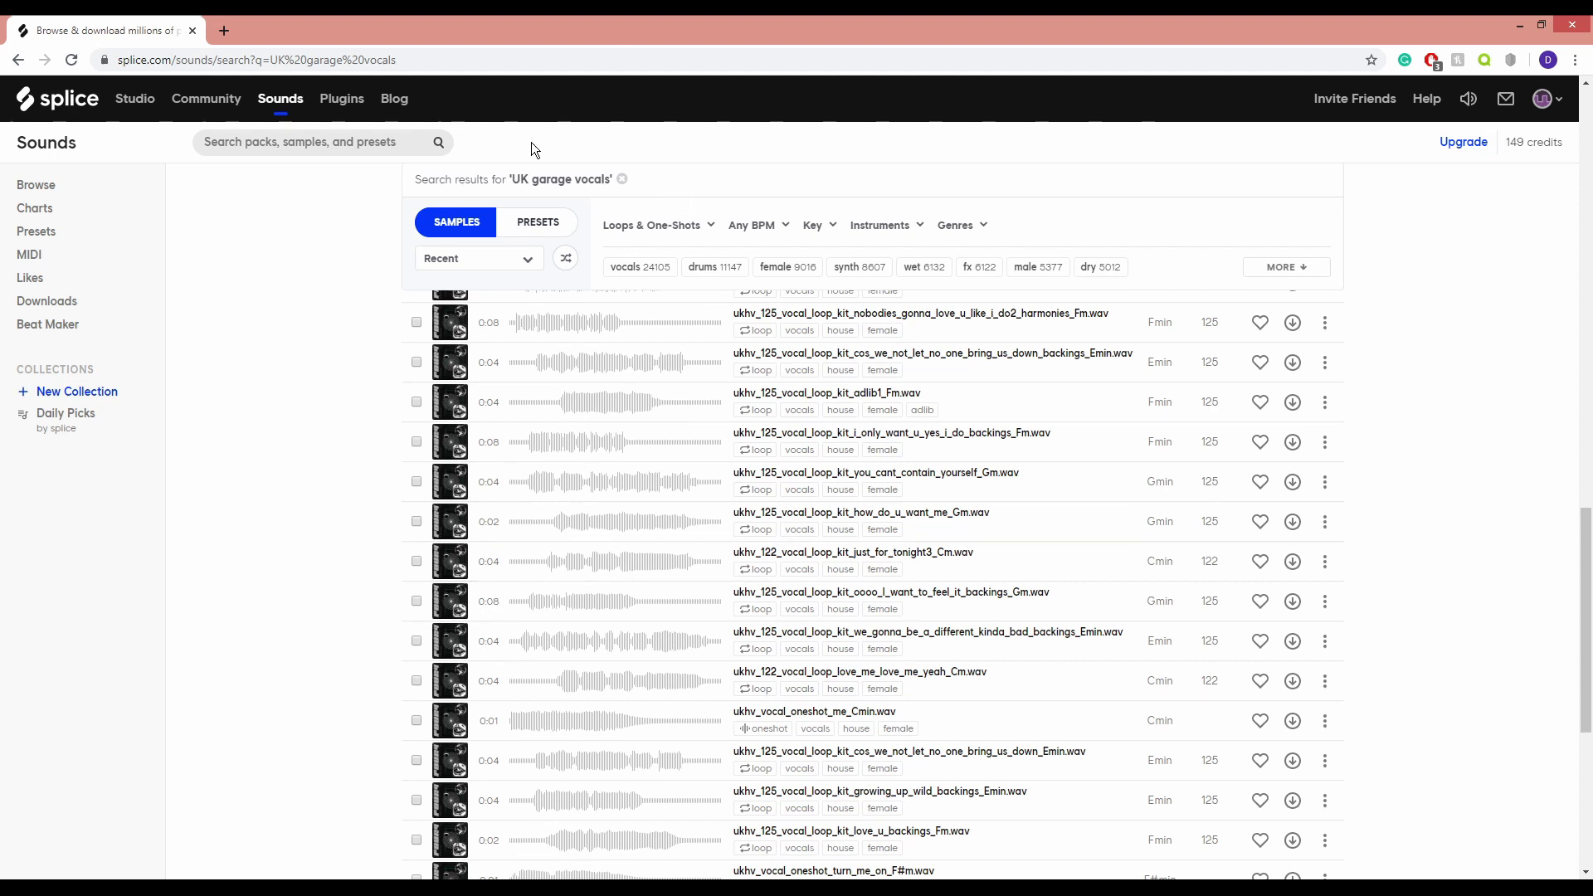
Search 'Uk garage', jump to results page 8, and apply the uk garage tag filter.
click(391, 144)
text(Uk )
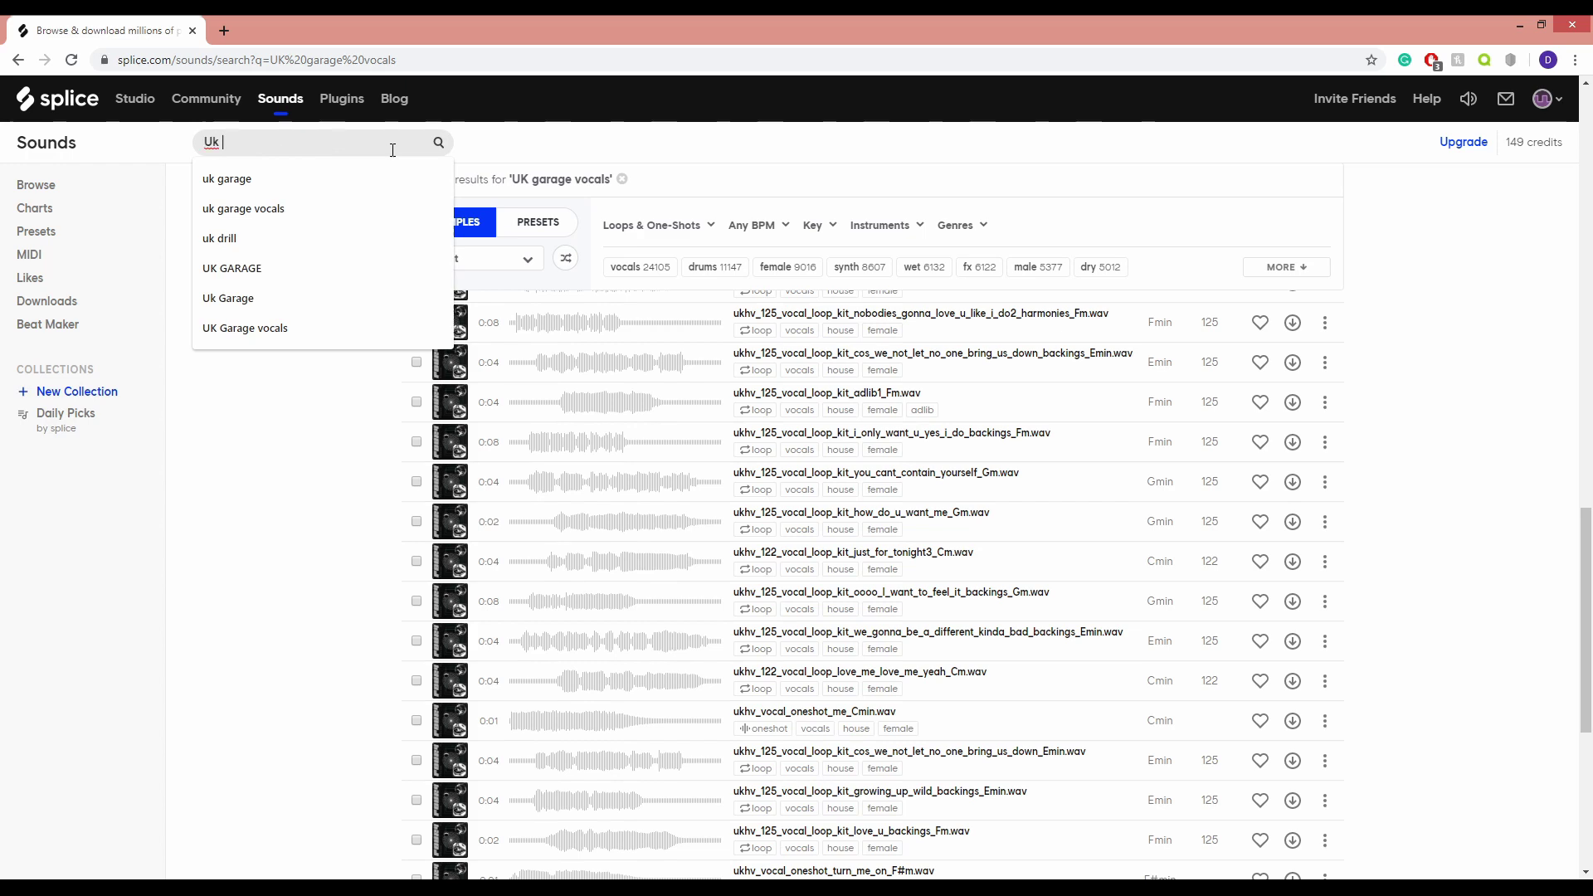
text(garage)
key(Return)
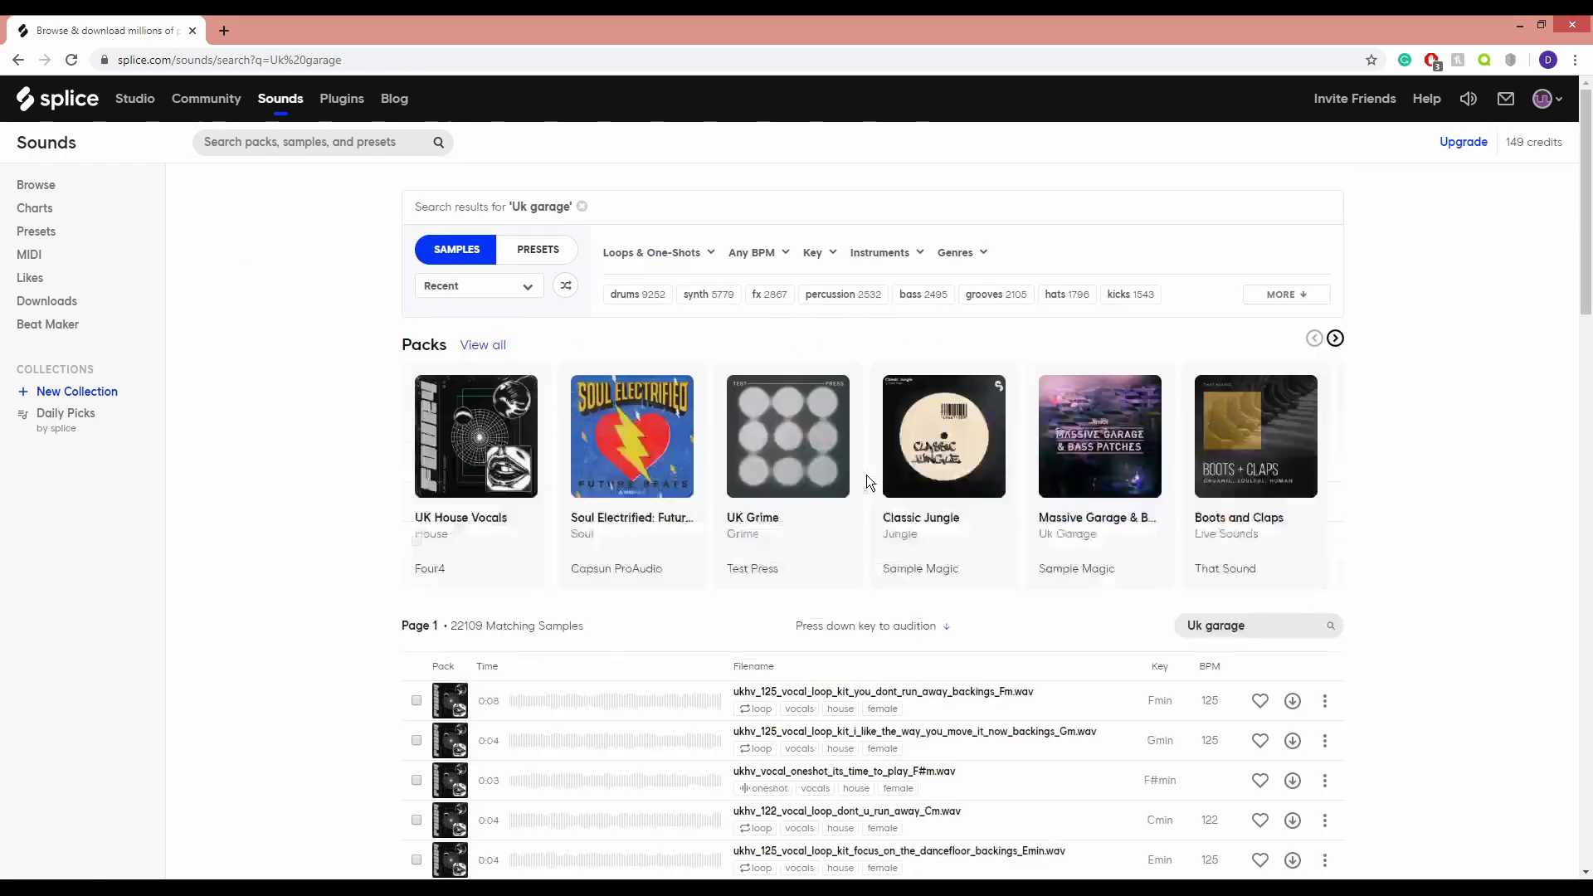
scroll(885, 517, down, 3)
scroll(883, 516, down, 3)
scroll(884, 517, down, 3)
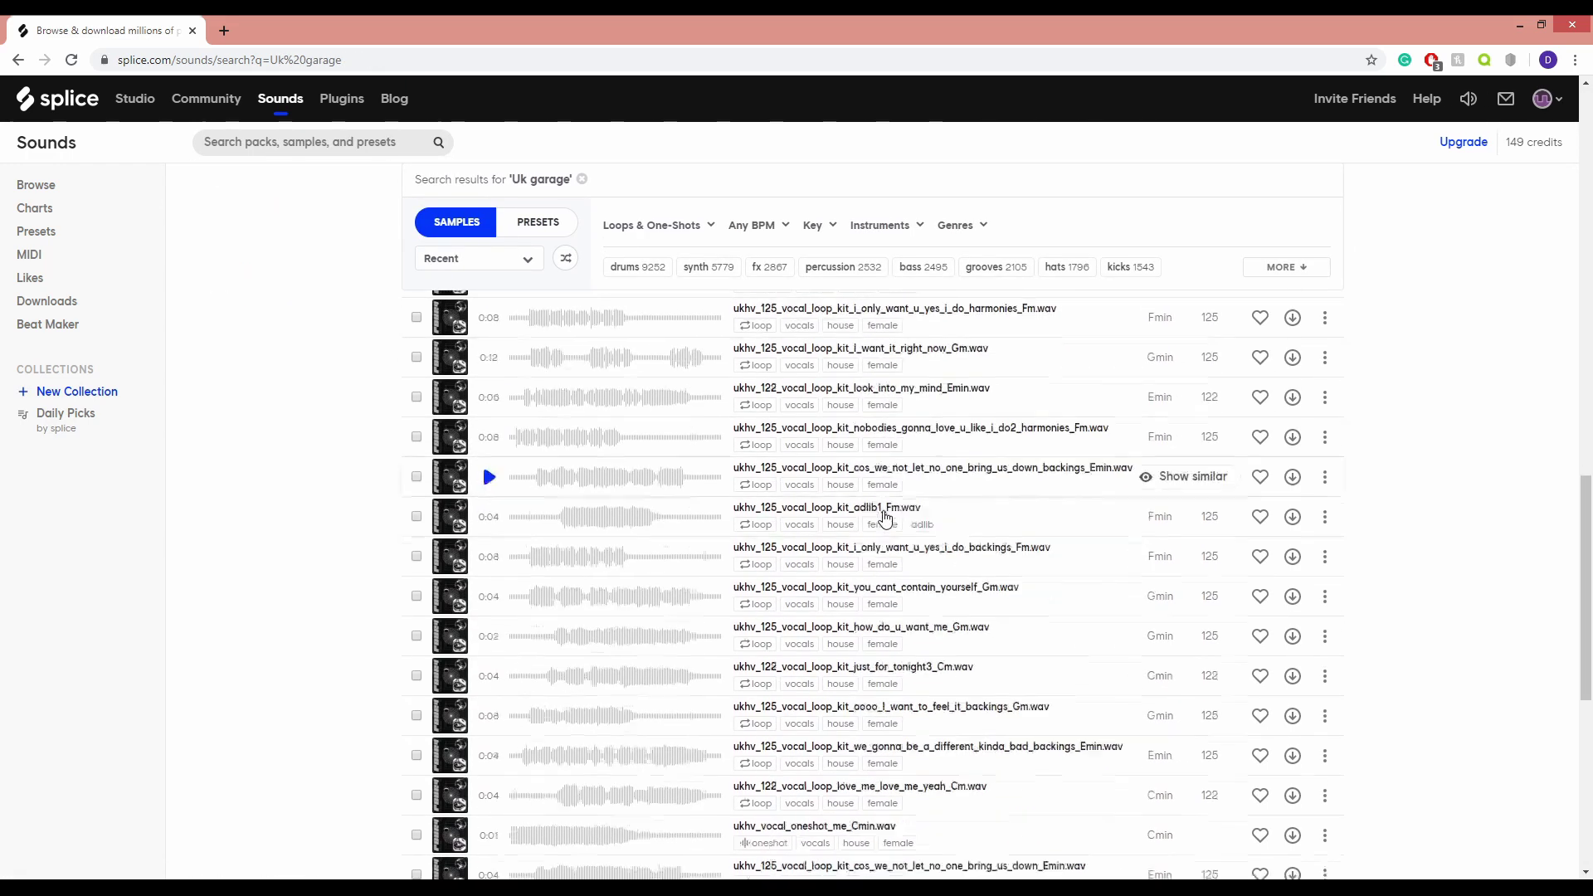
scroll(885, 518, down, 5)
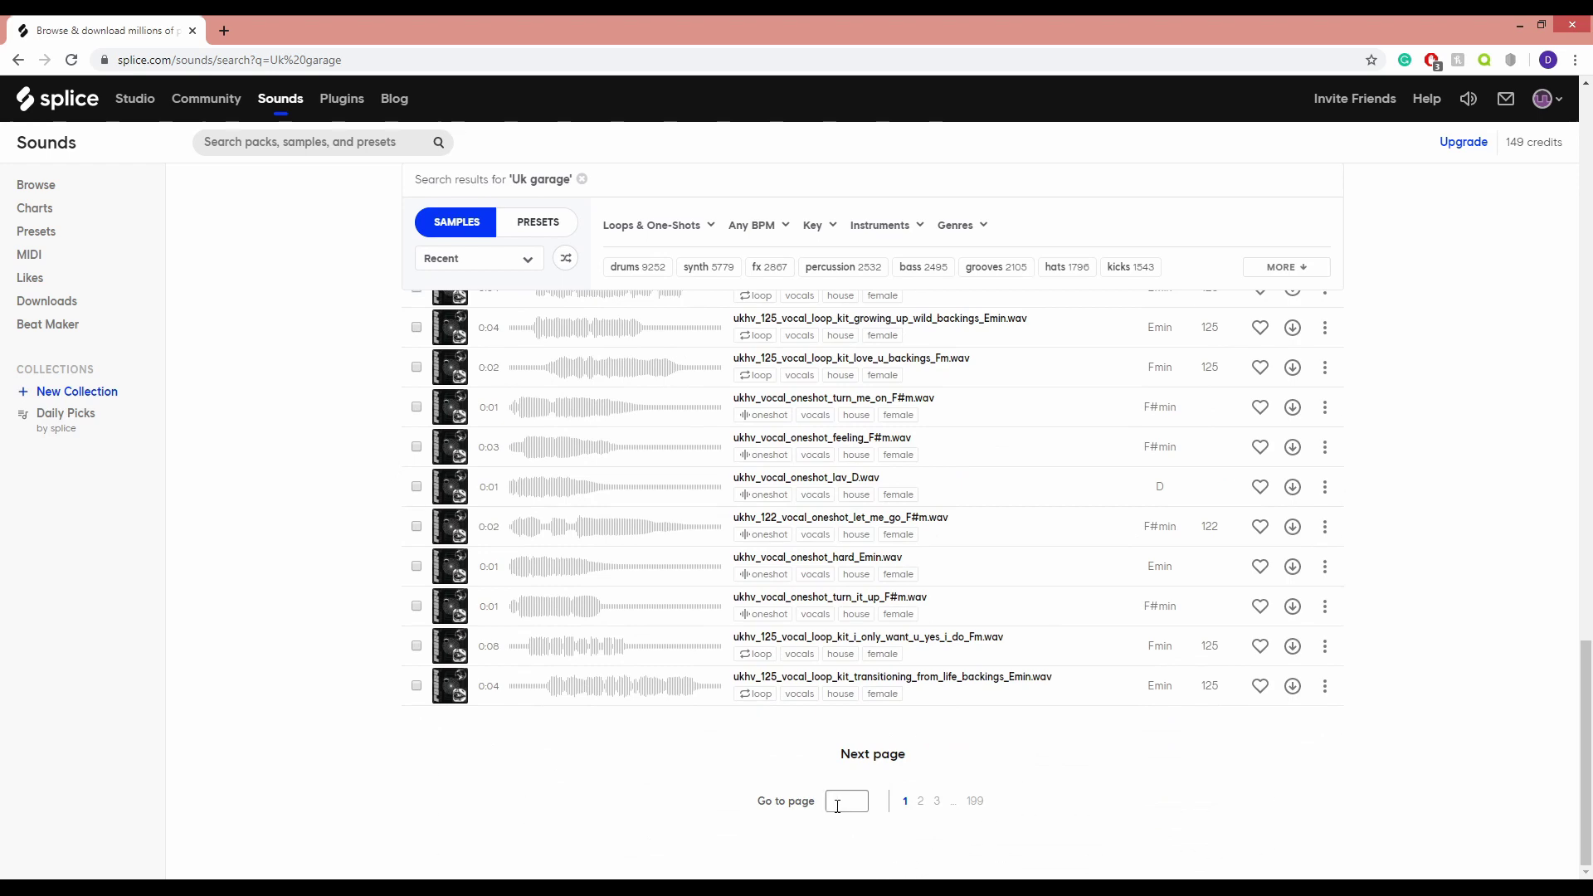
text(8)
key(Return)
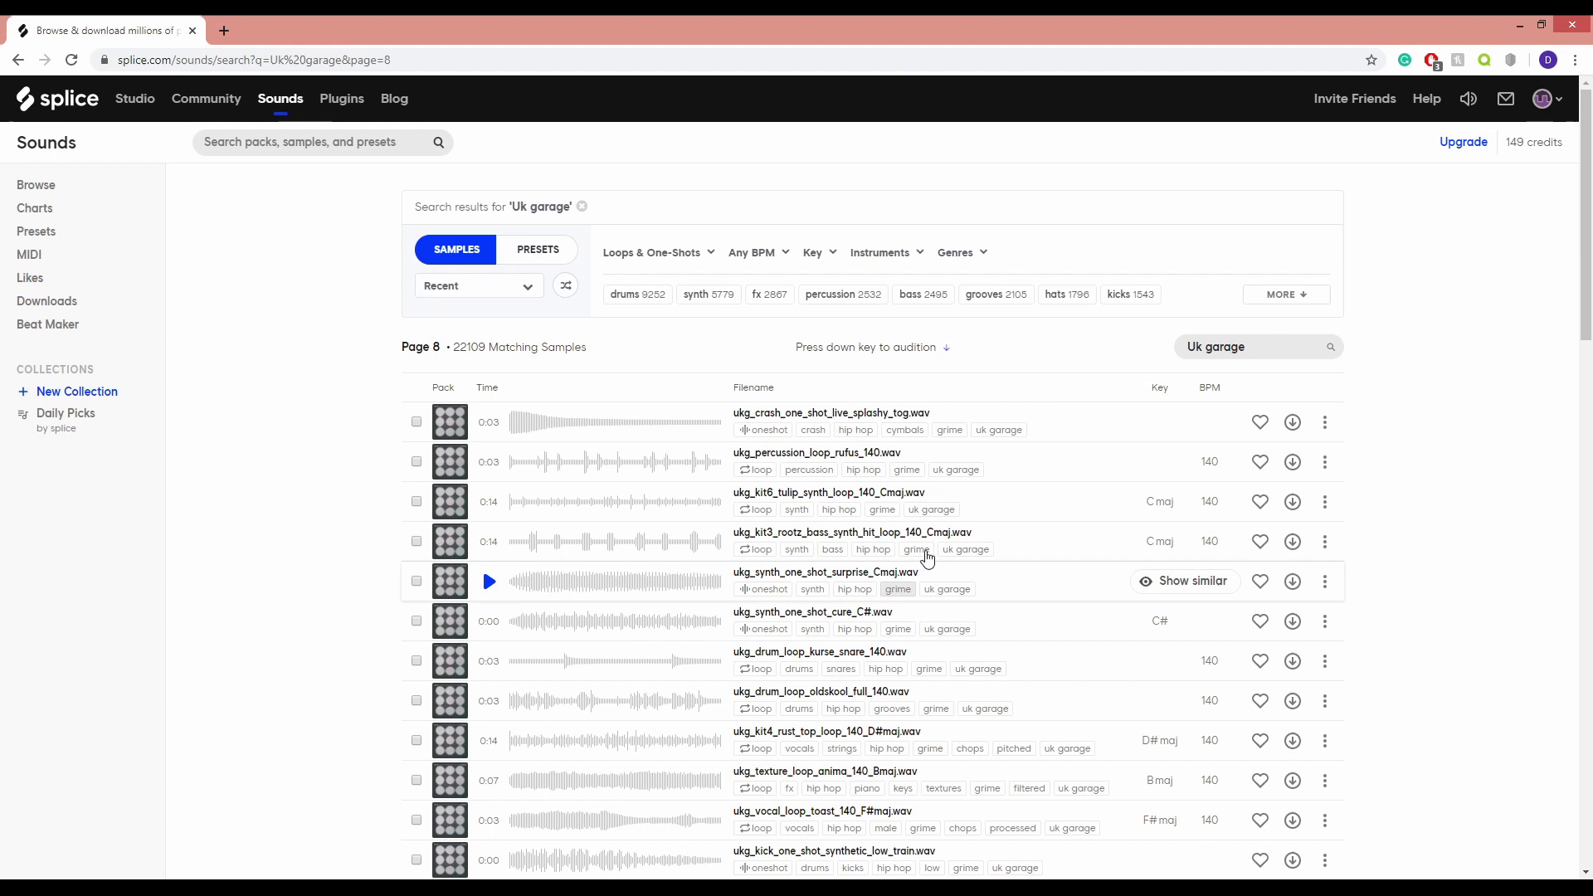
scroll(938, 515, down, 1)
scroll(938, 515, up, 1)
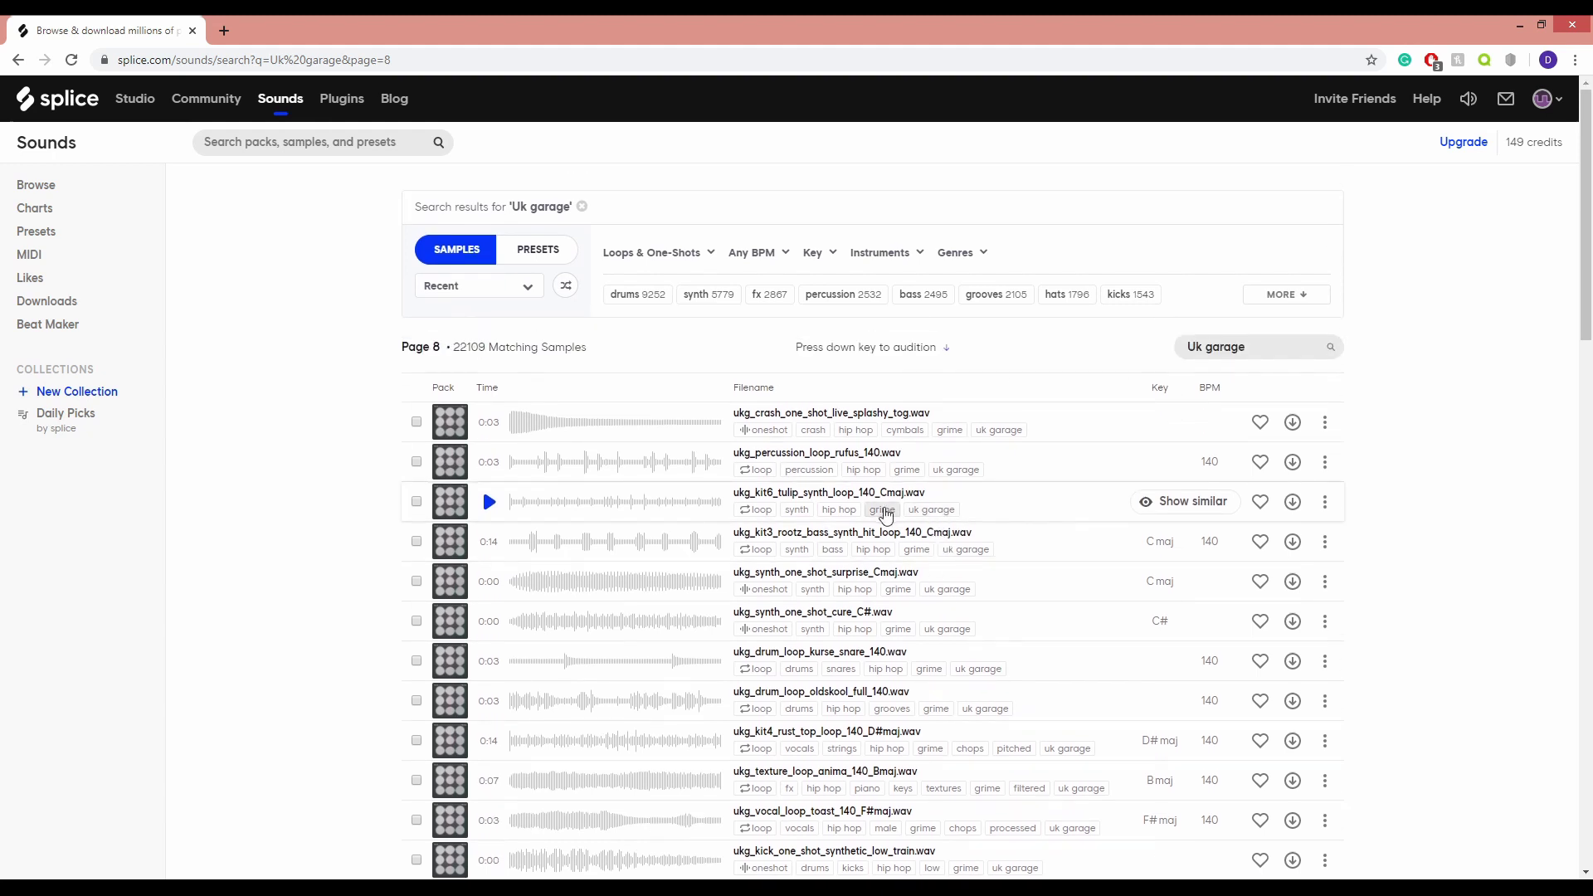
click(1003, 430)
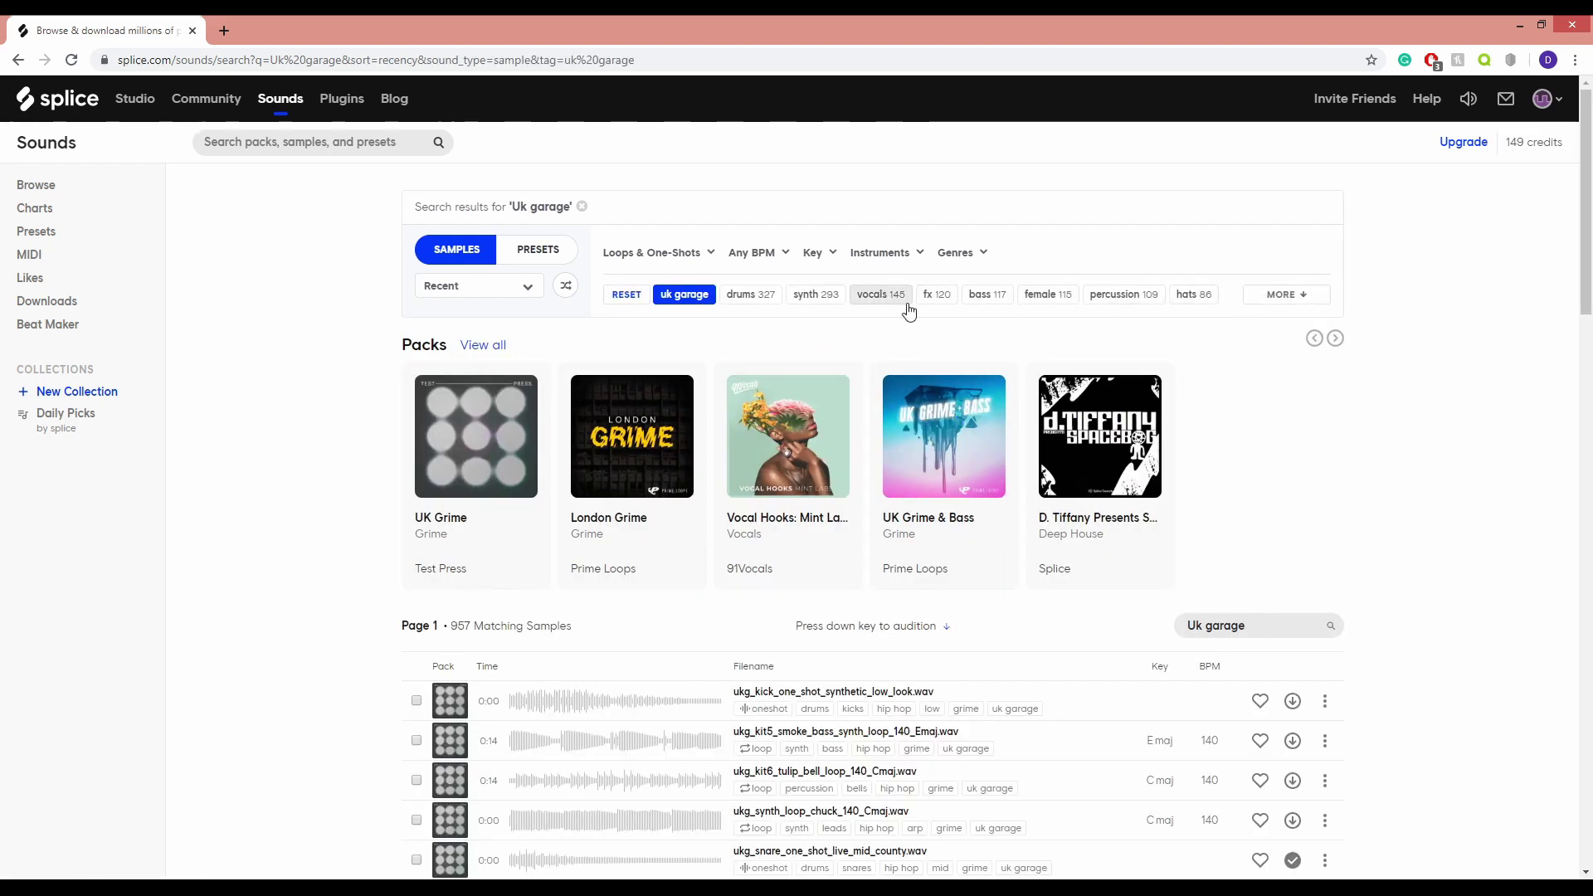
click(904, 300)
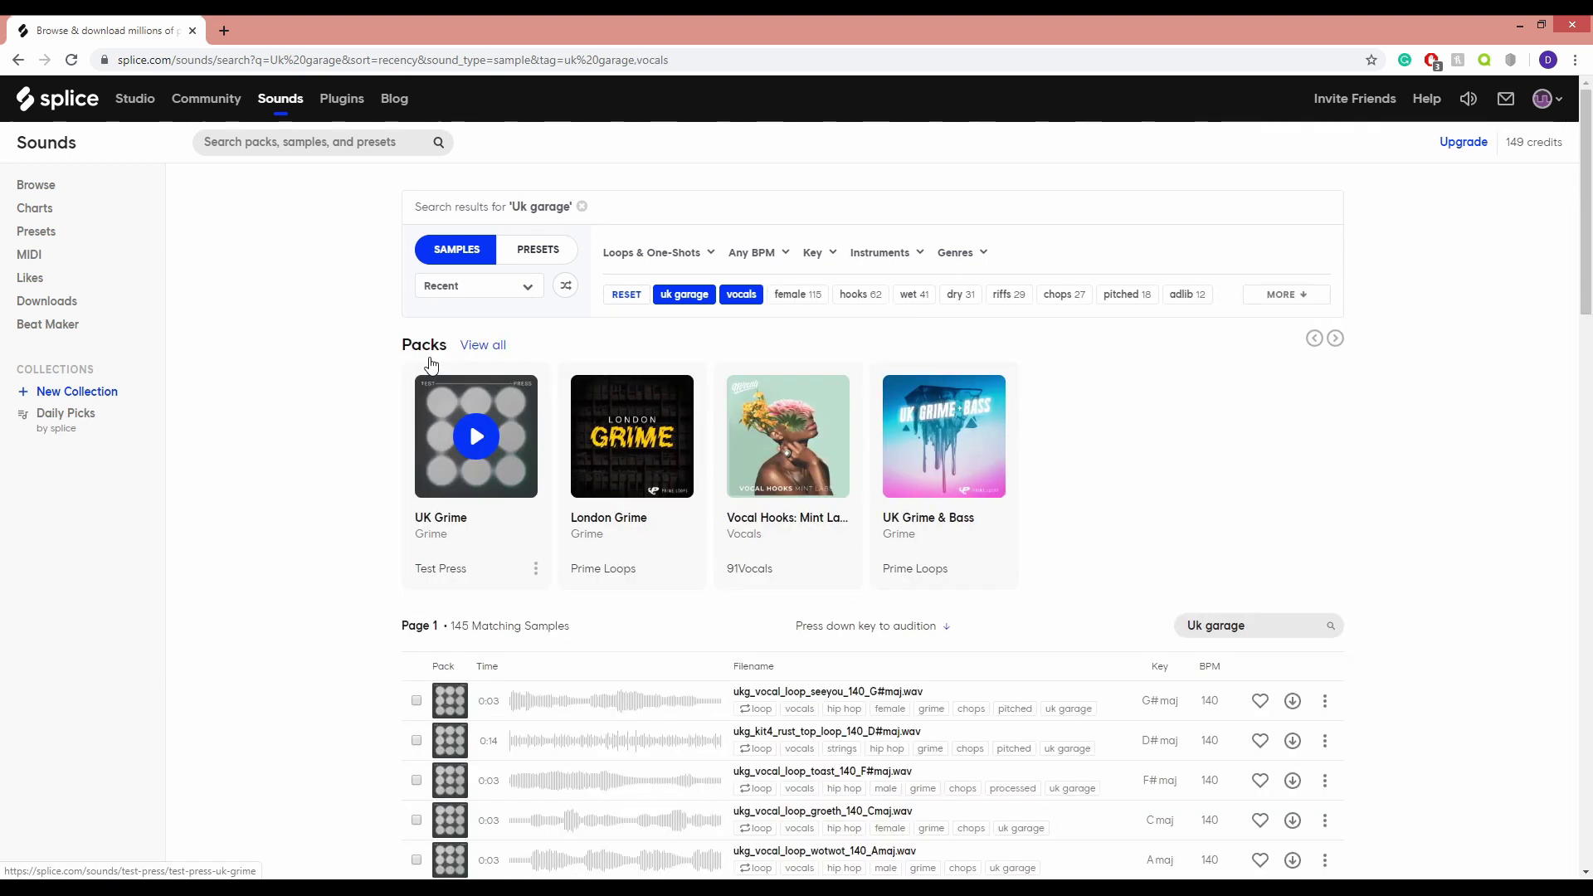
scroll(348, 480, down, 1)
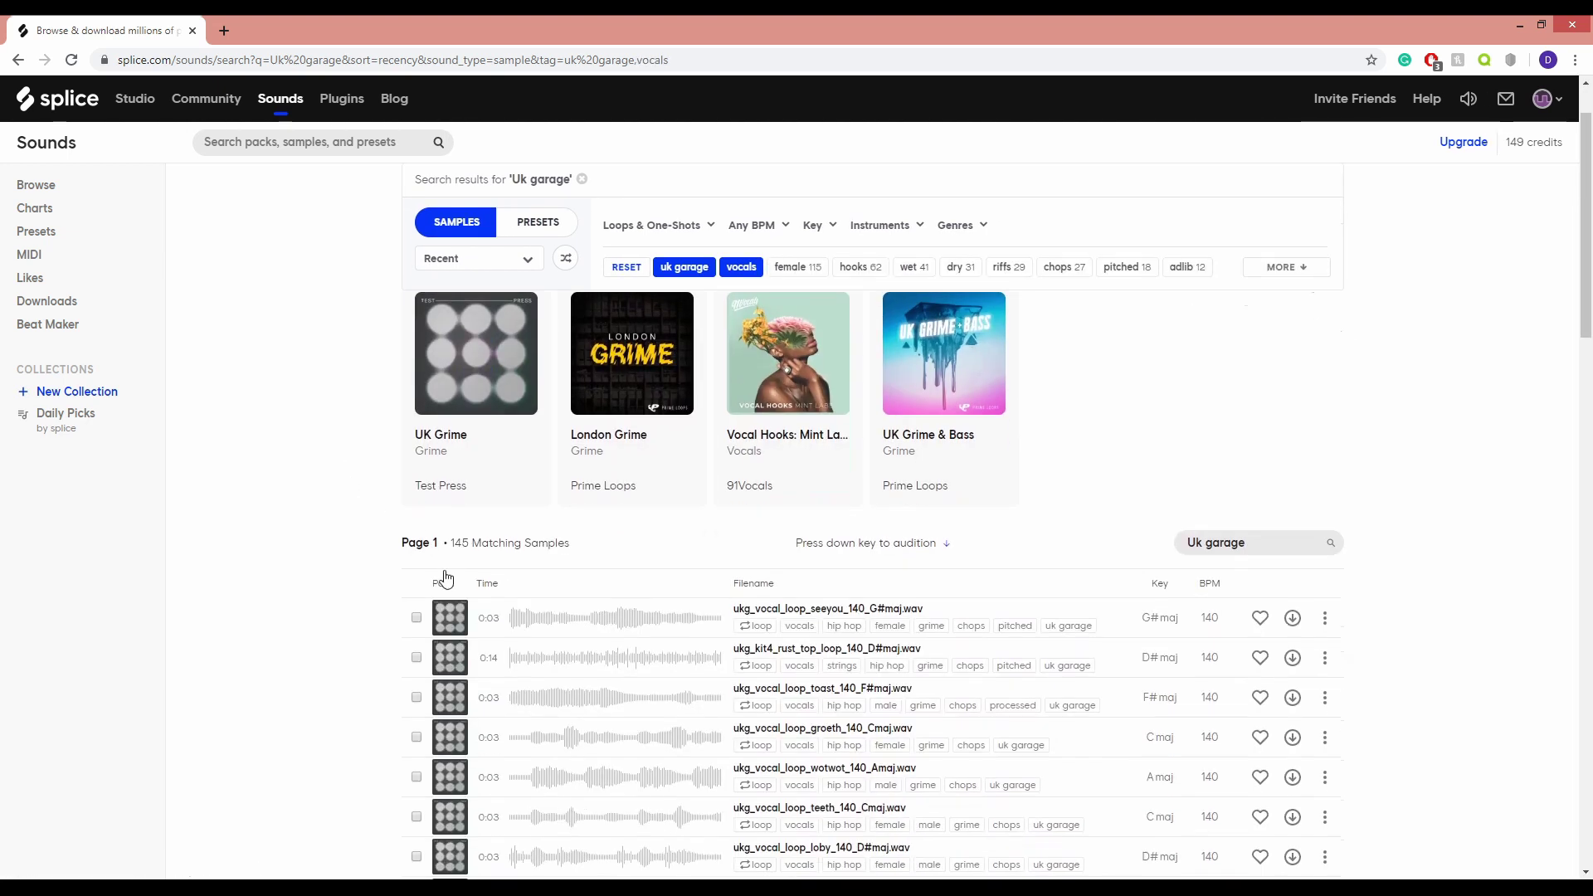
click(492, 617)
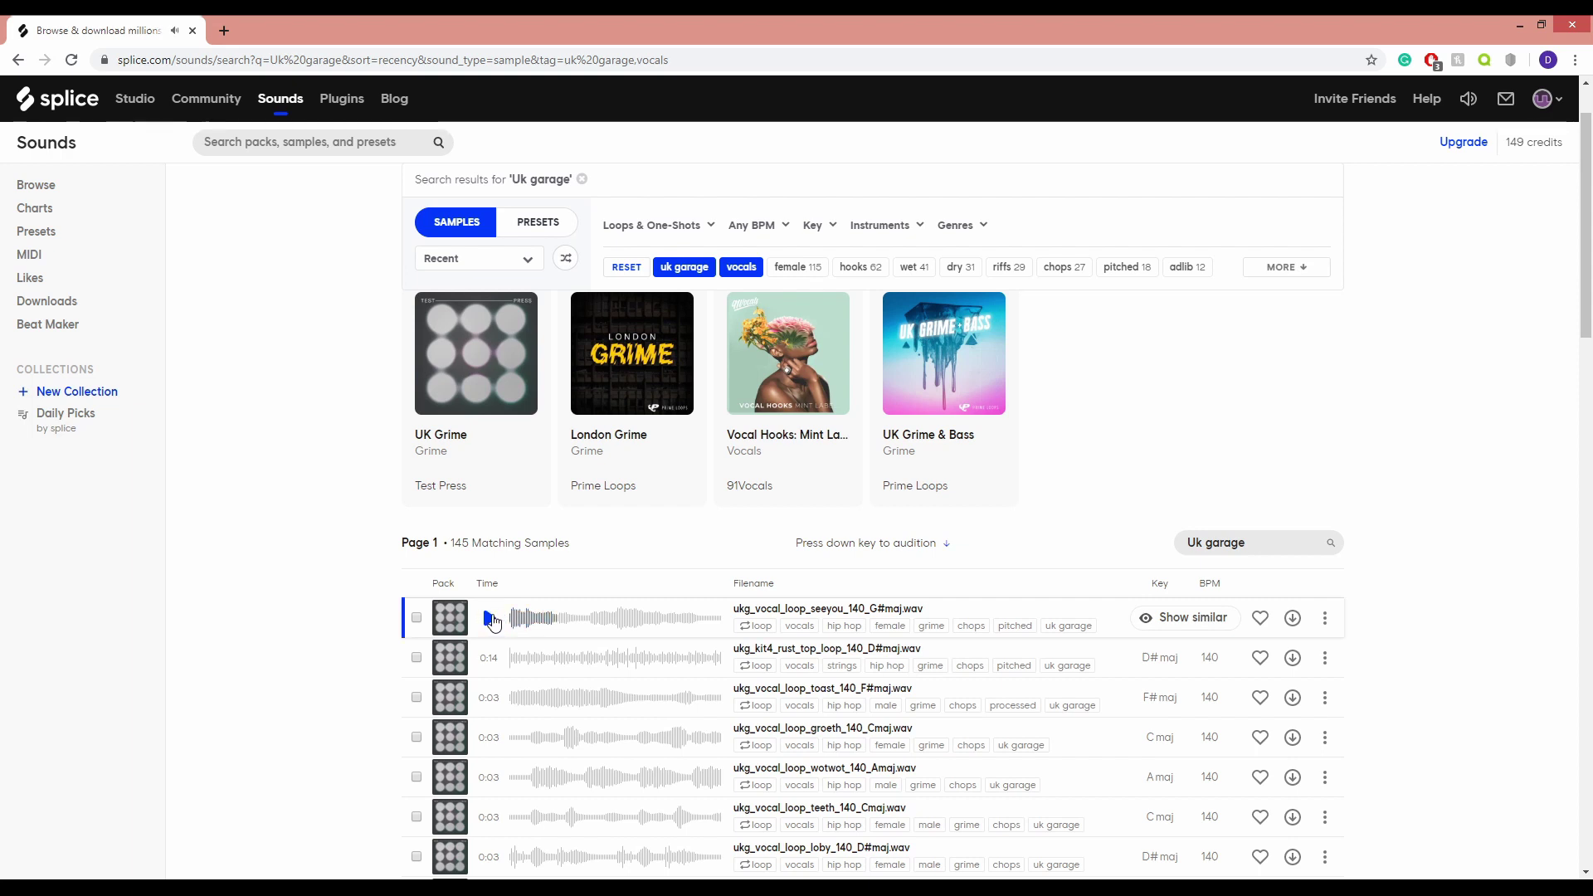
click(492, 658)
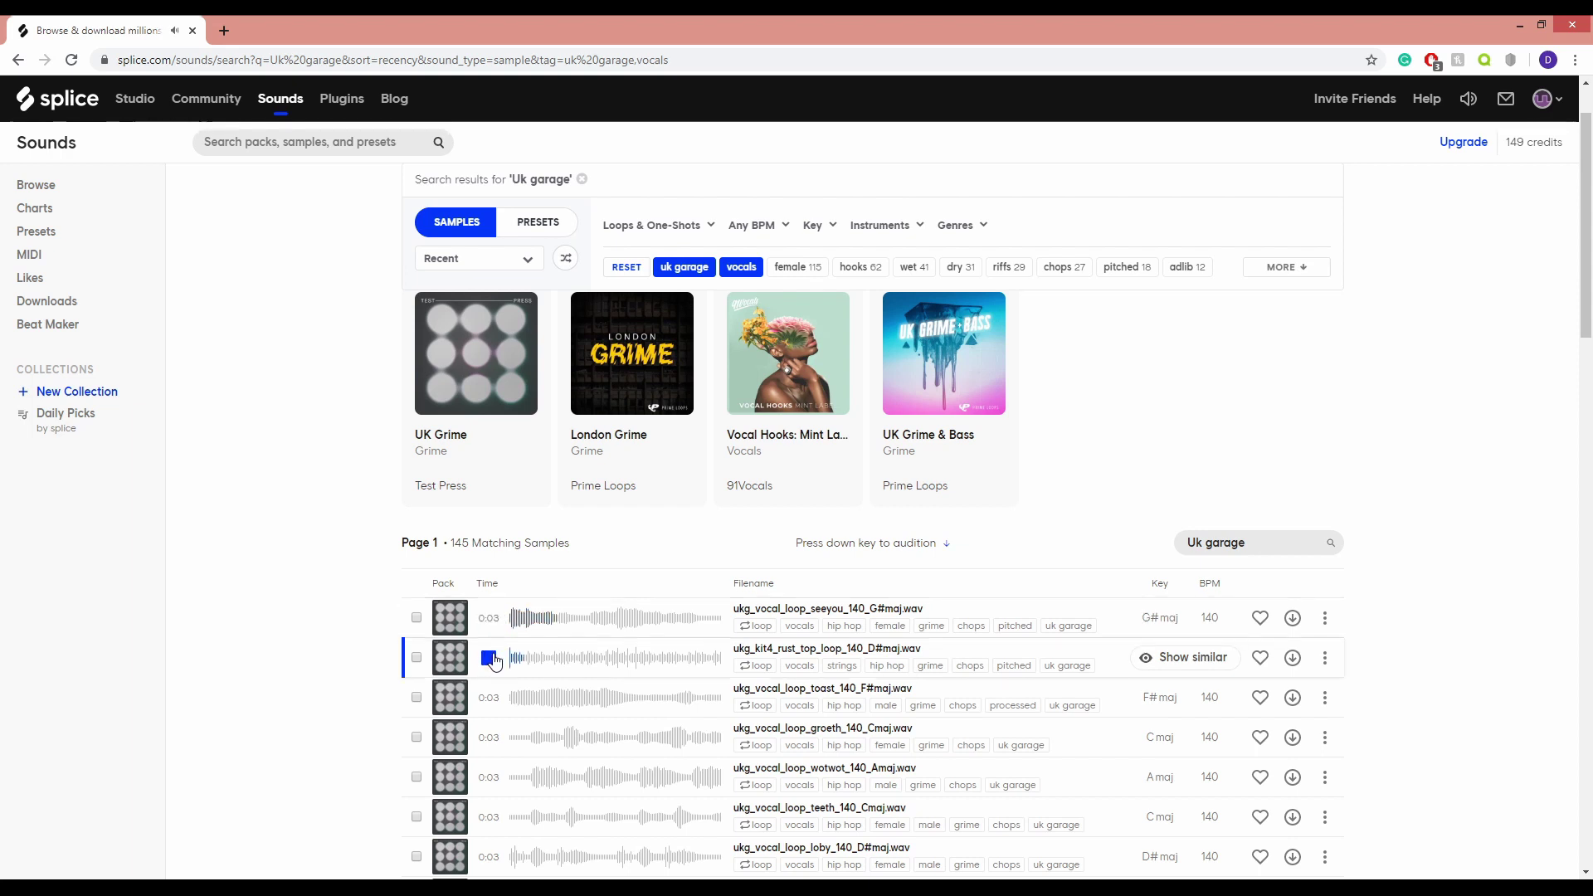
click(490, 696)
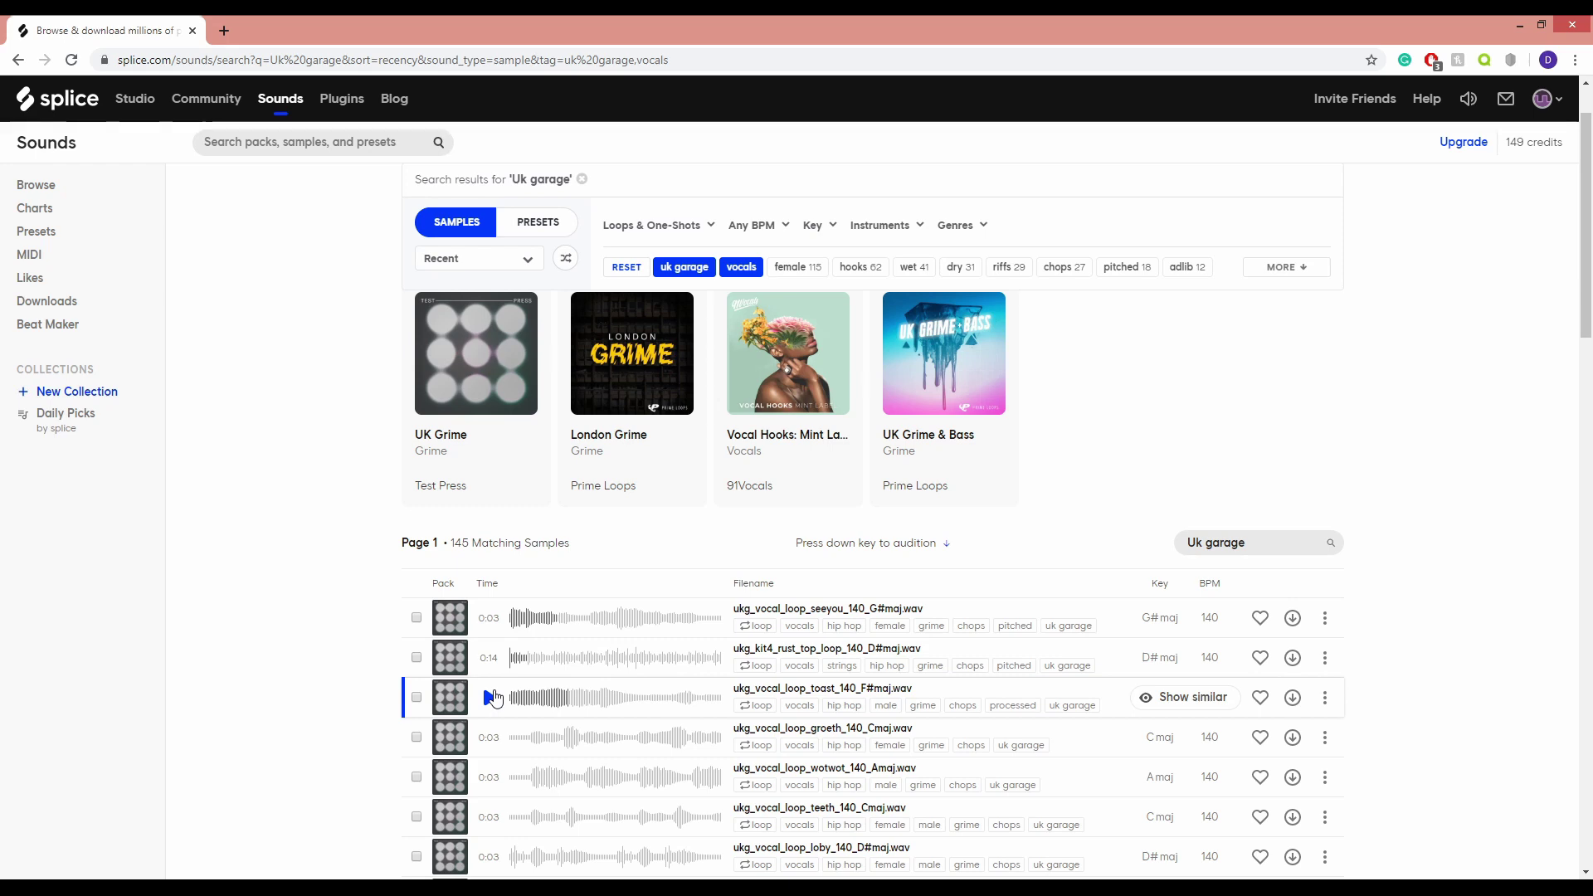
click(741, 266)
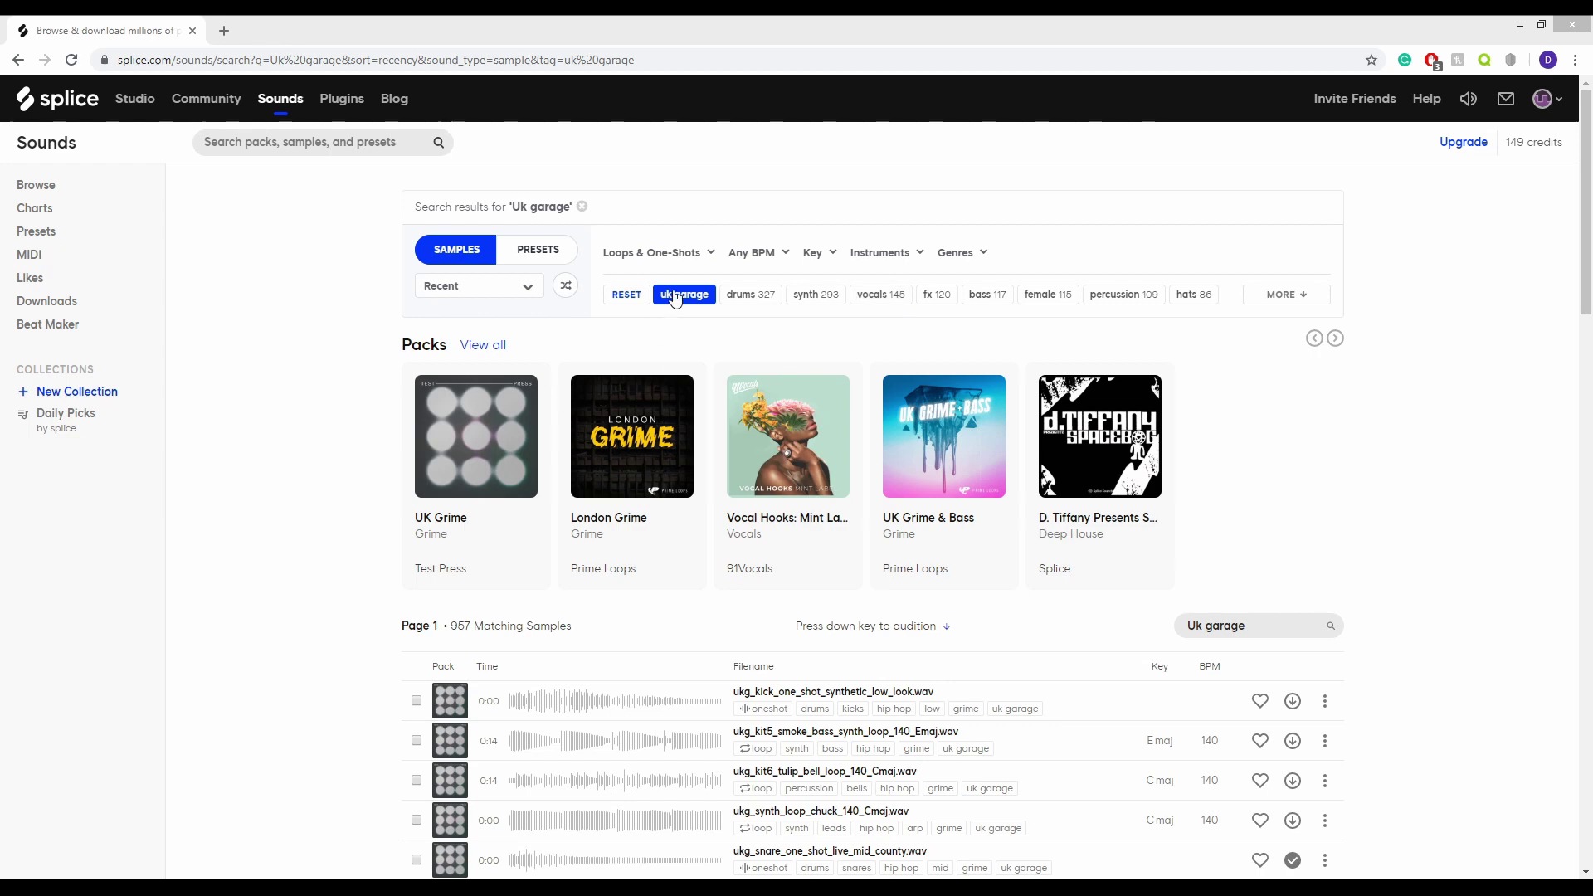
Clear the 'Uk garage' query and search for 'uk garage vocals'.
click(583, 206)
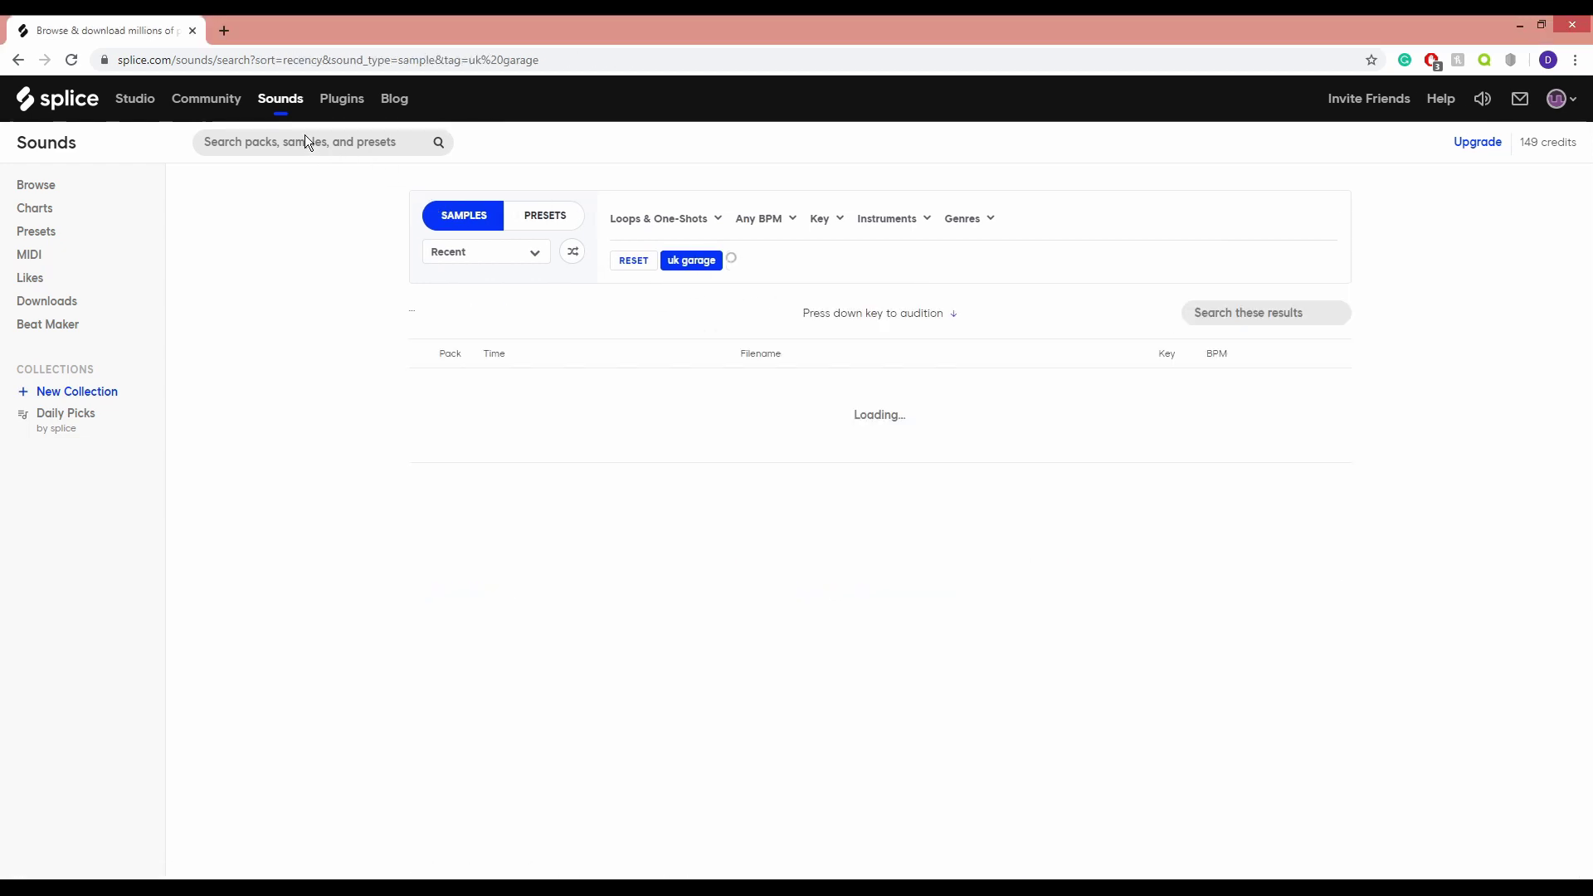
click(306, 140)
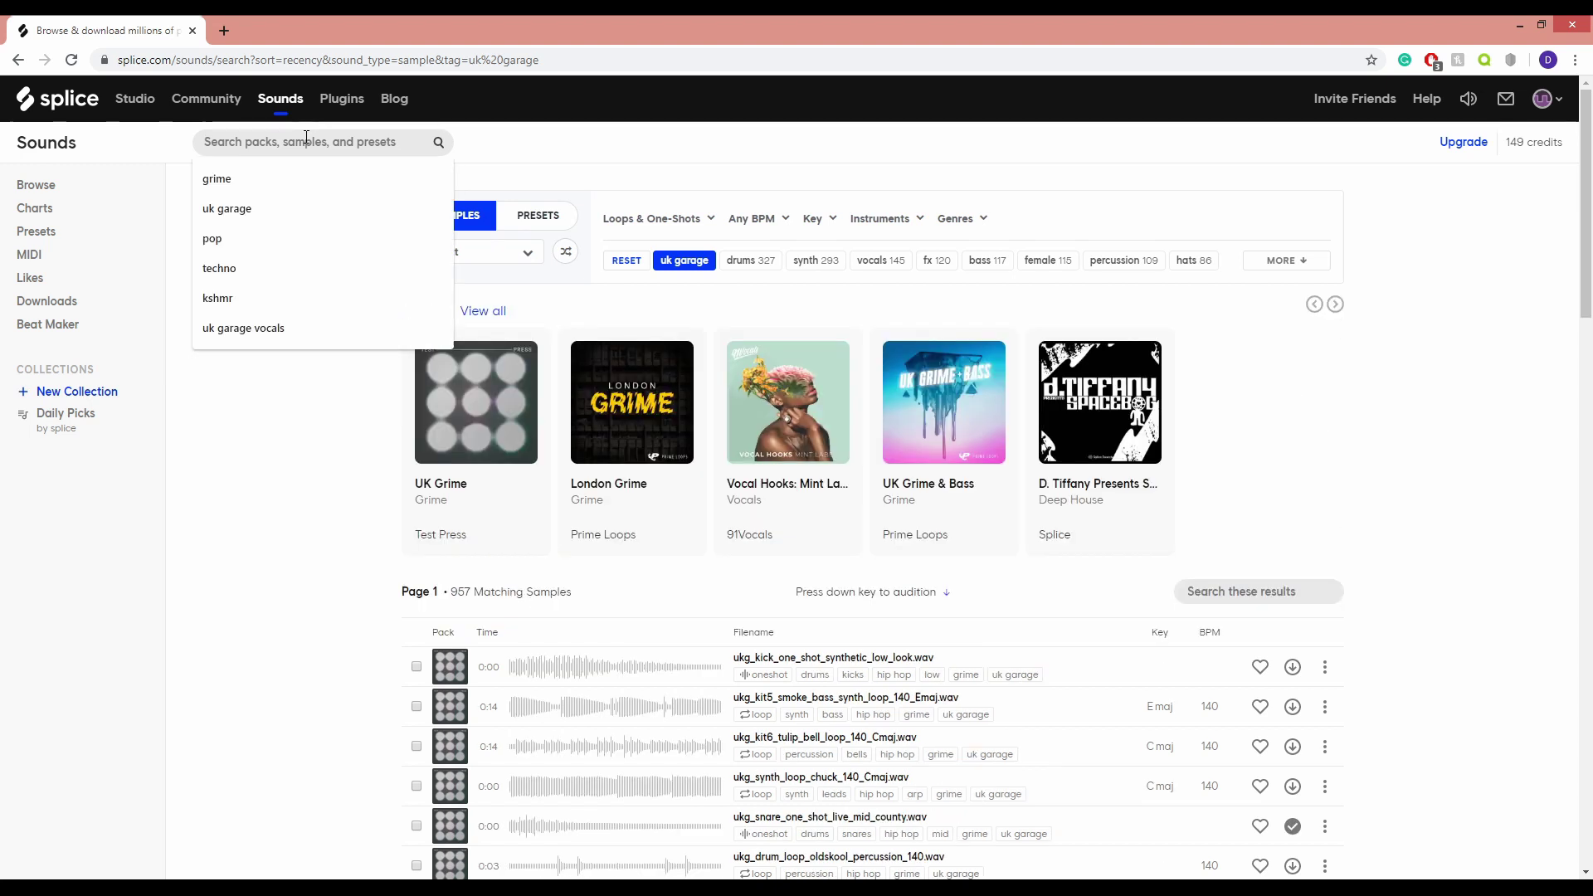
text(uk garag)
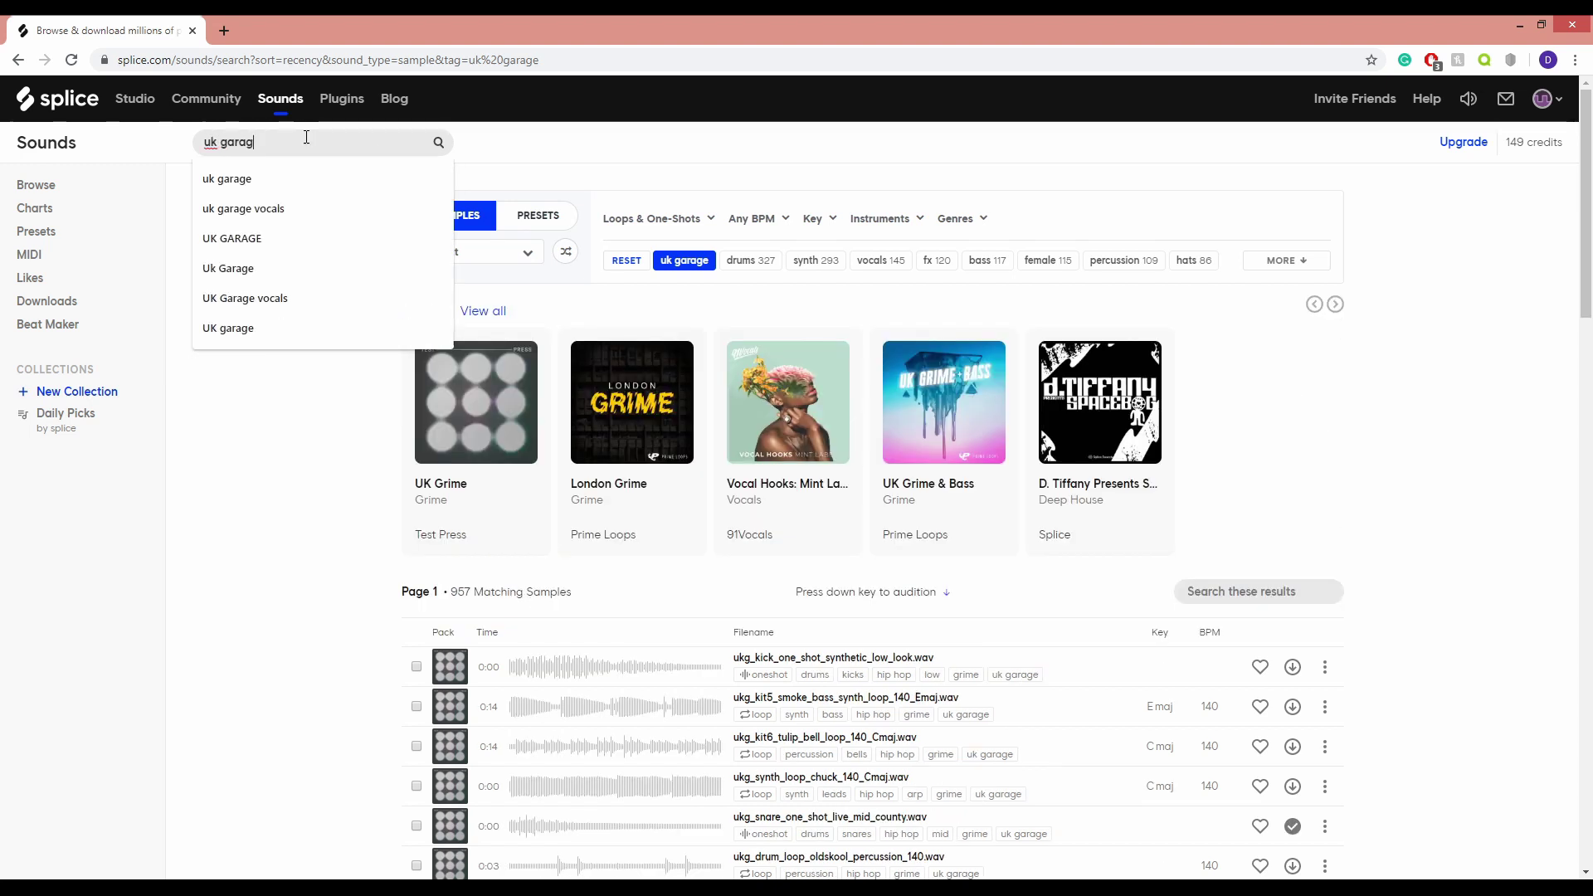
text(e vocal)
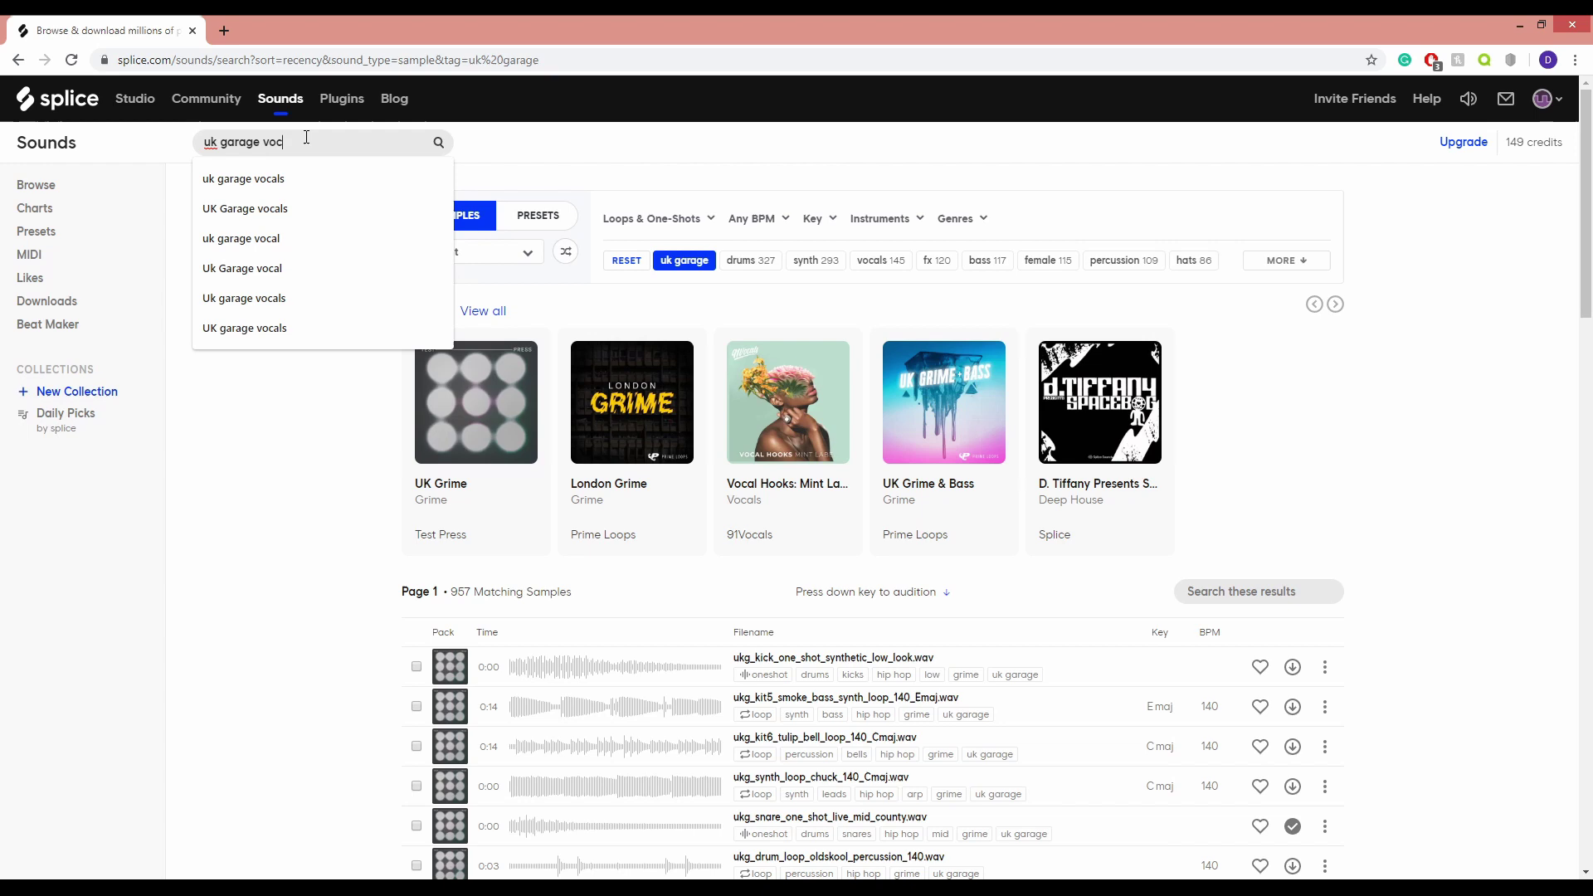
text(s)
key(Return)
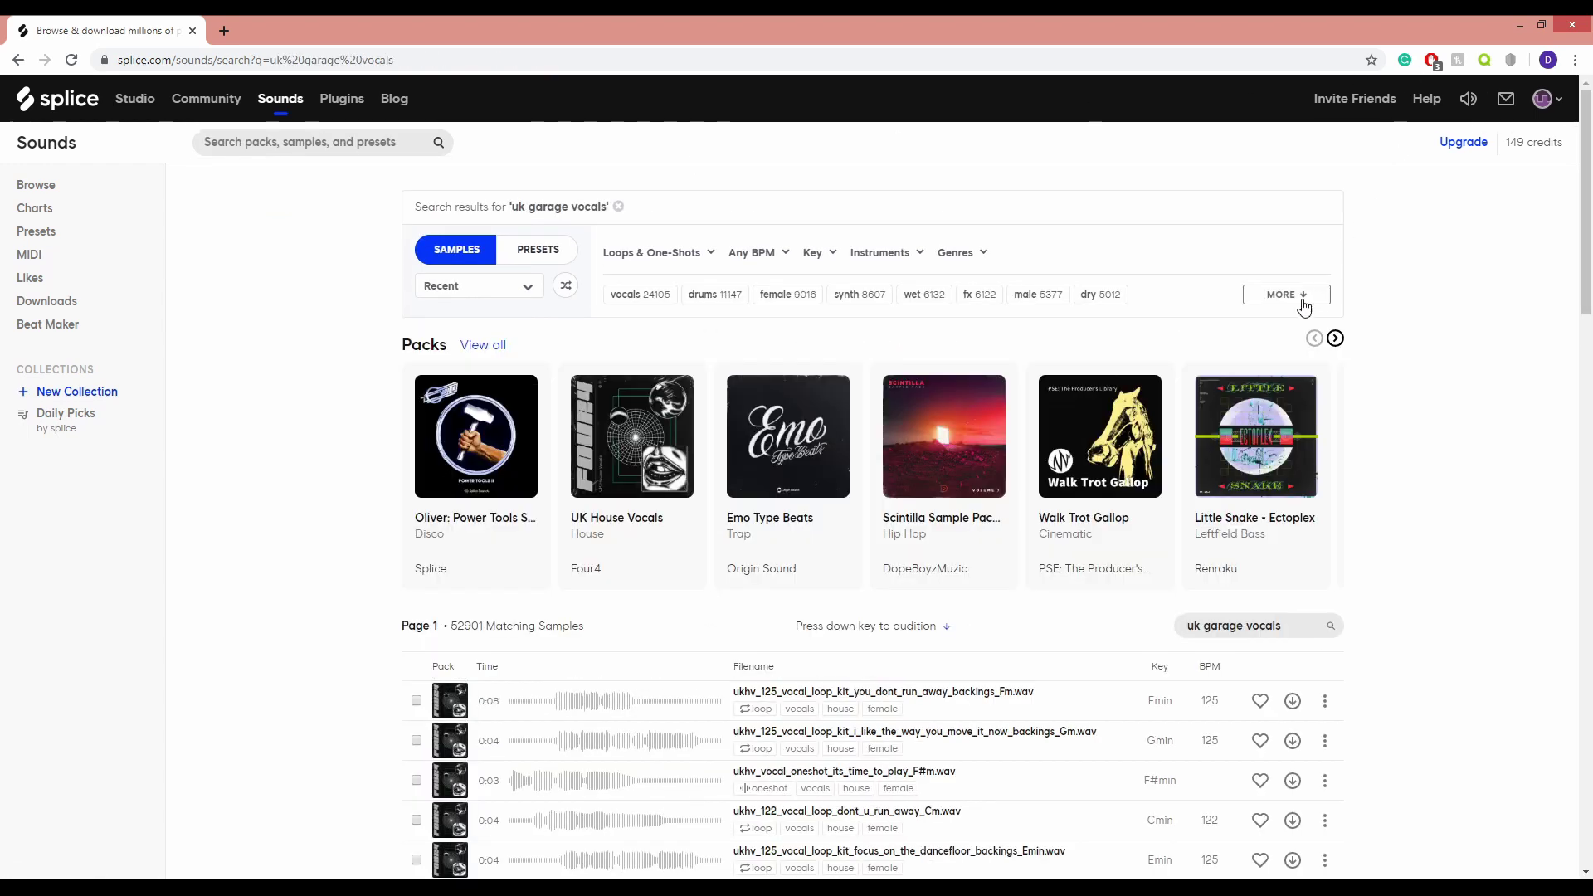
Filter the results by the uk garage tag, then search the tag list for vocals.
click(1302, 300)
key(ctrl+f)
text(uk)
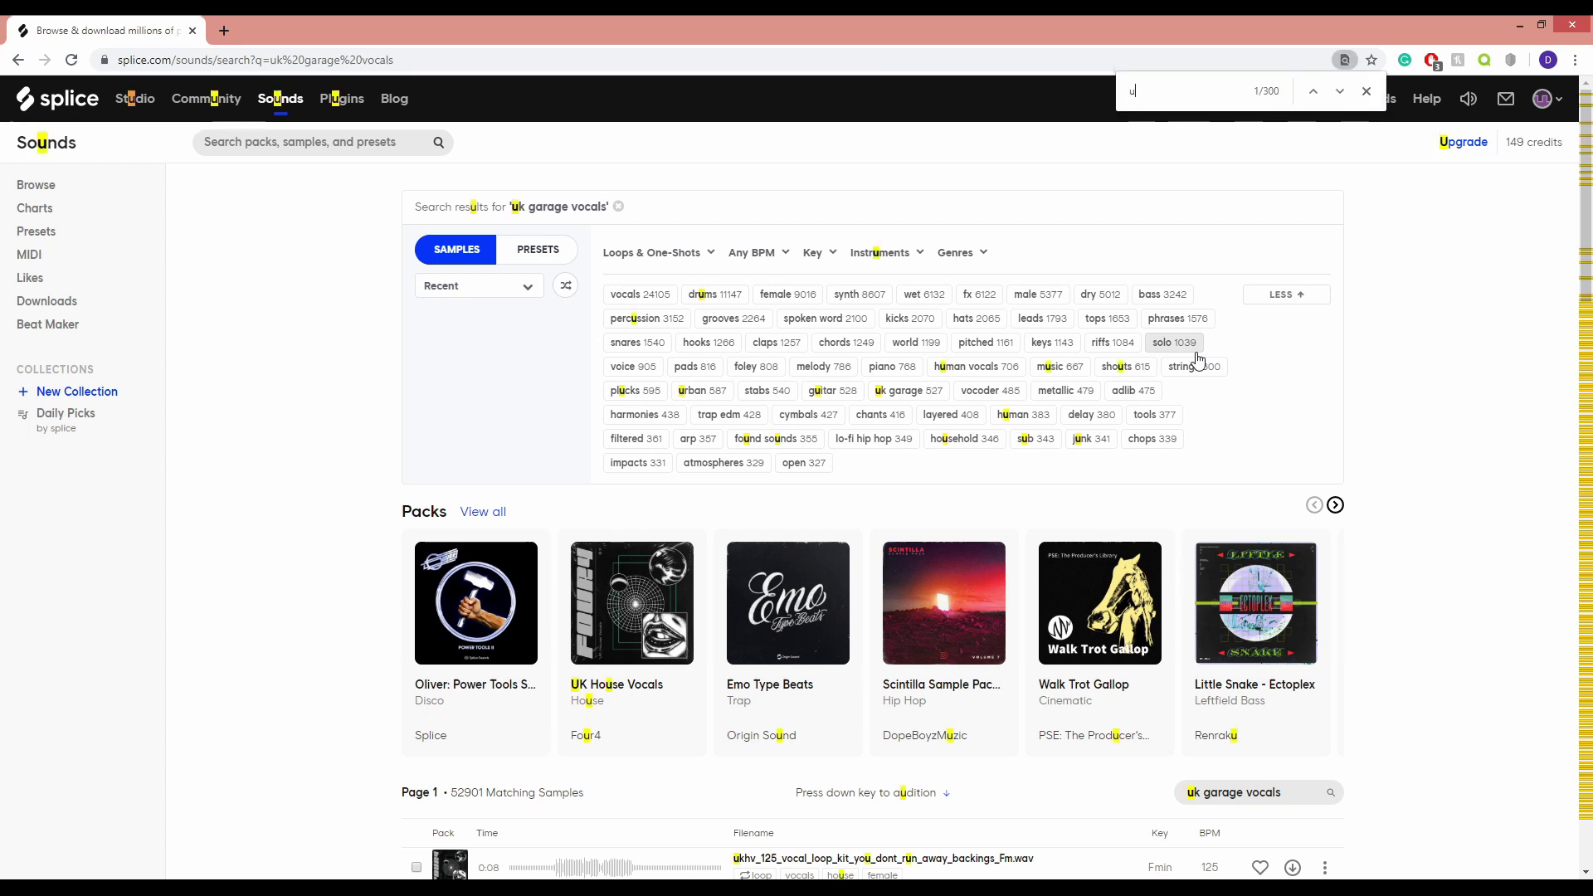
click(927, 393)
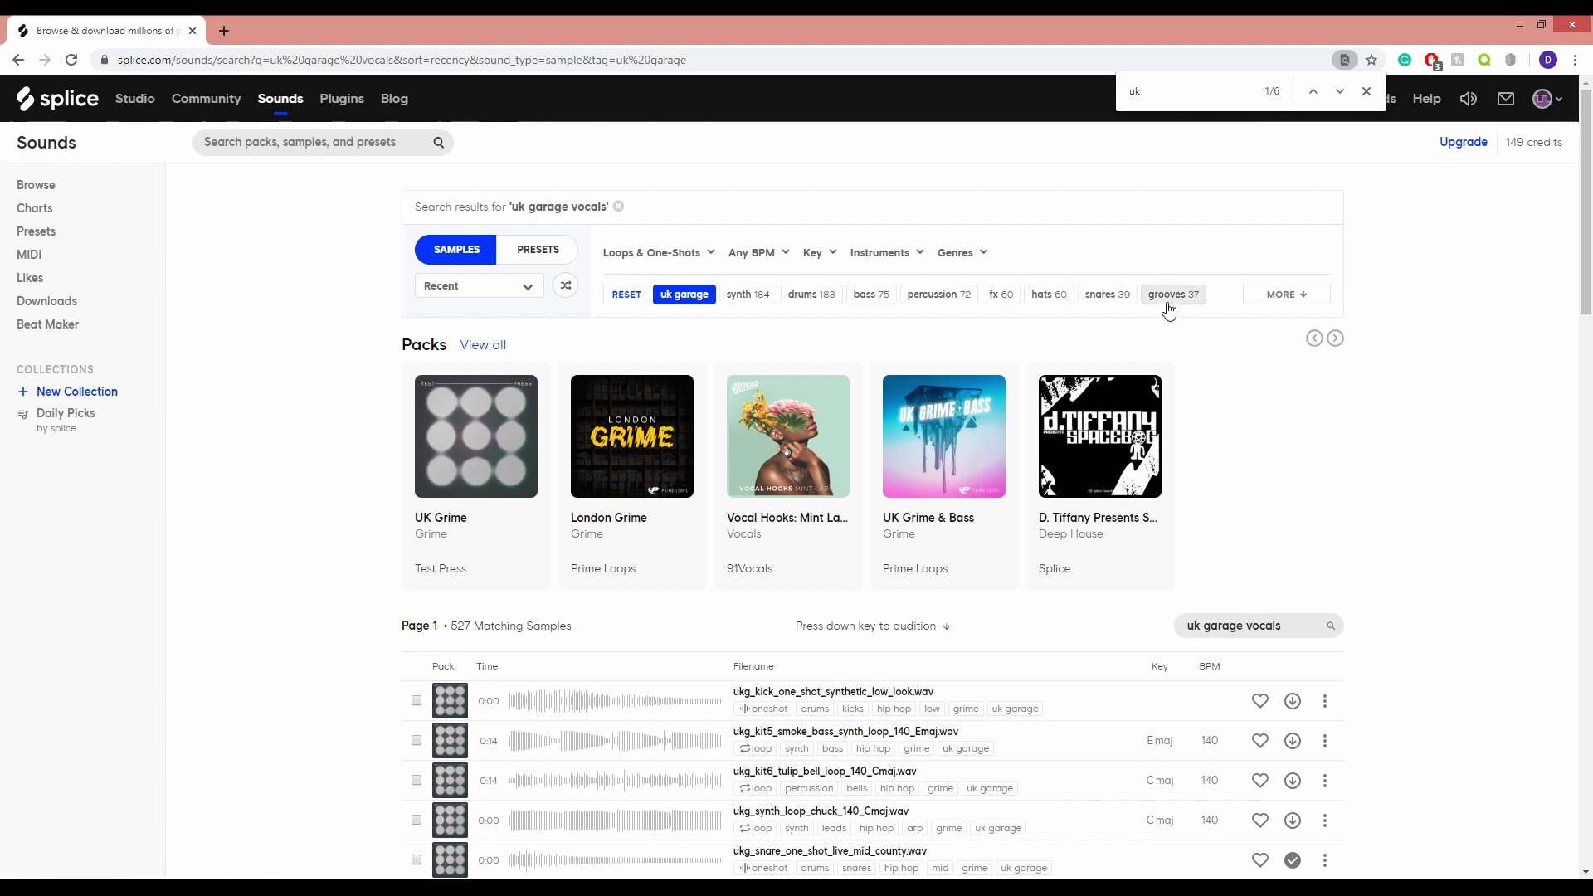
click(1296, 294)
key(ctrl+f)
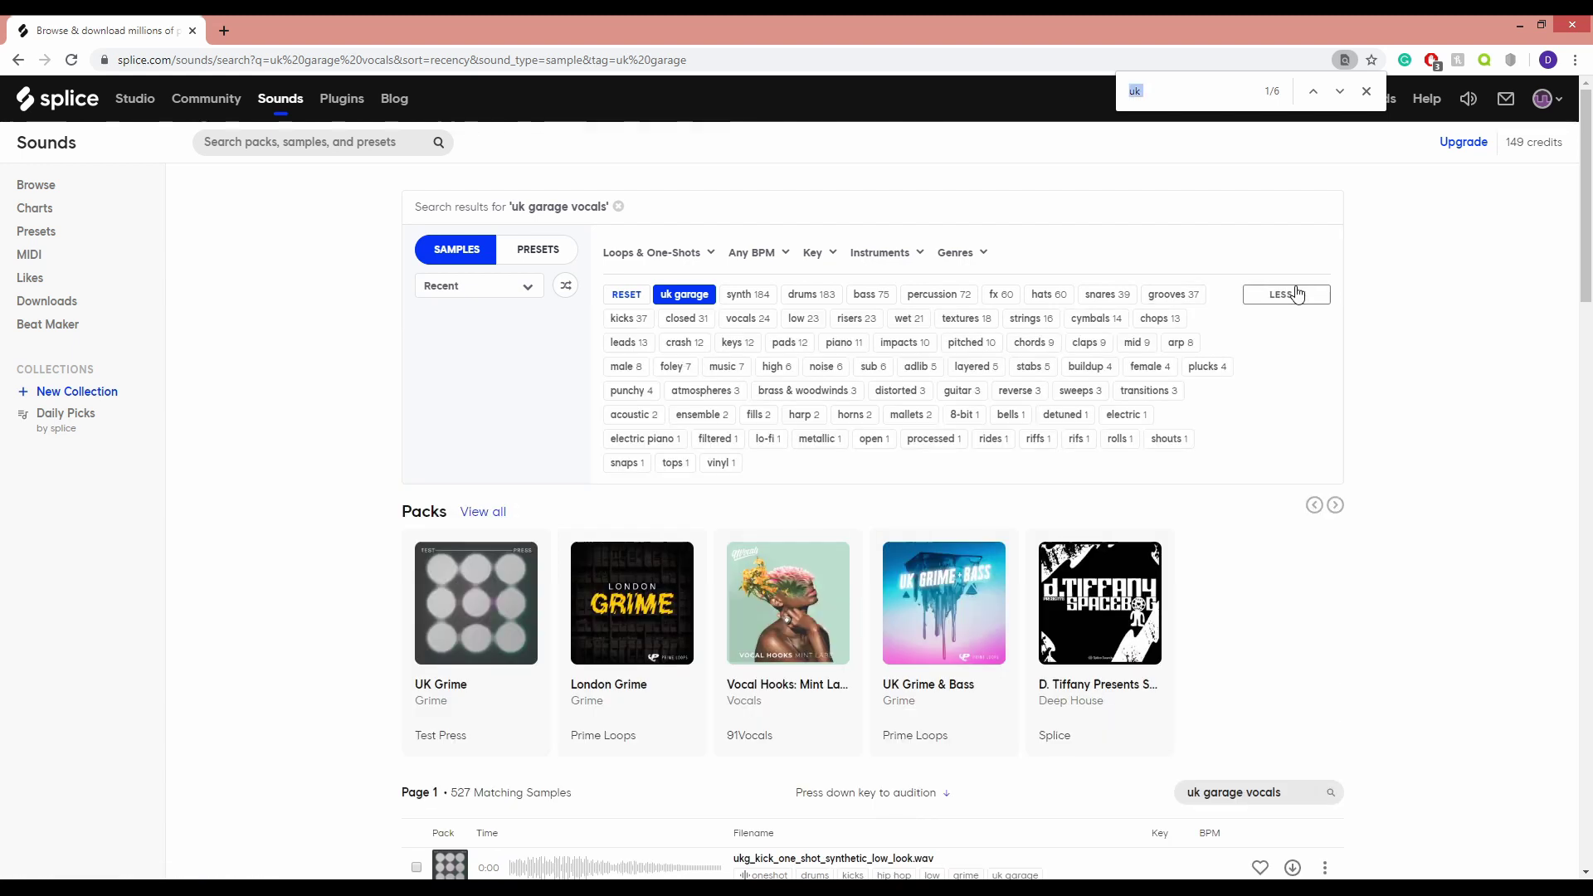
text(voc)
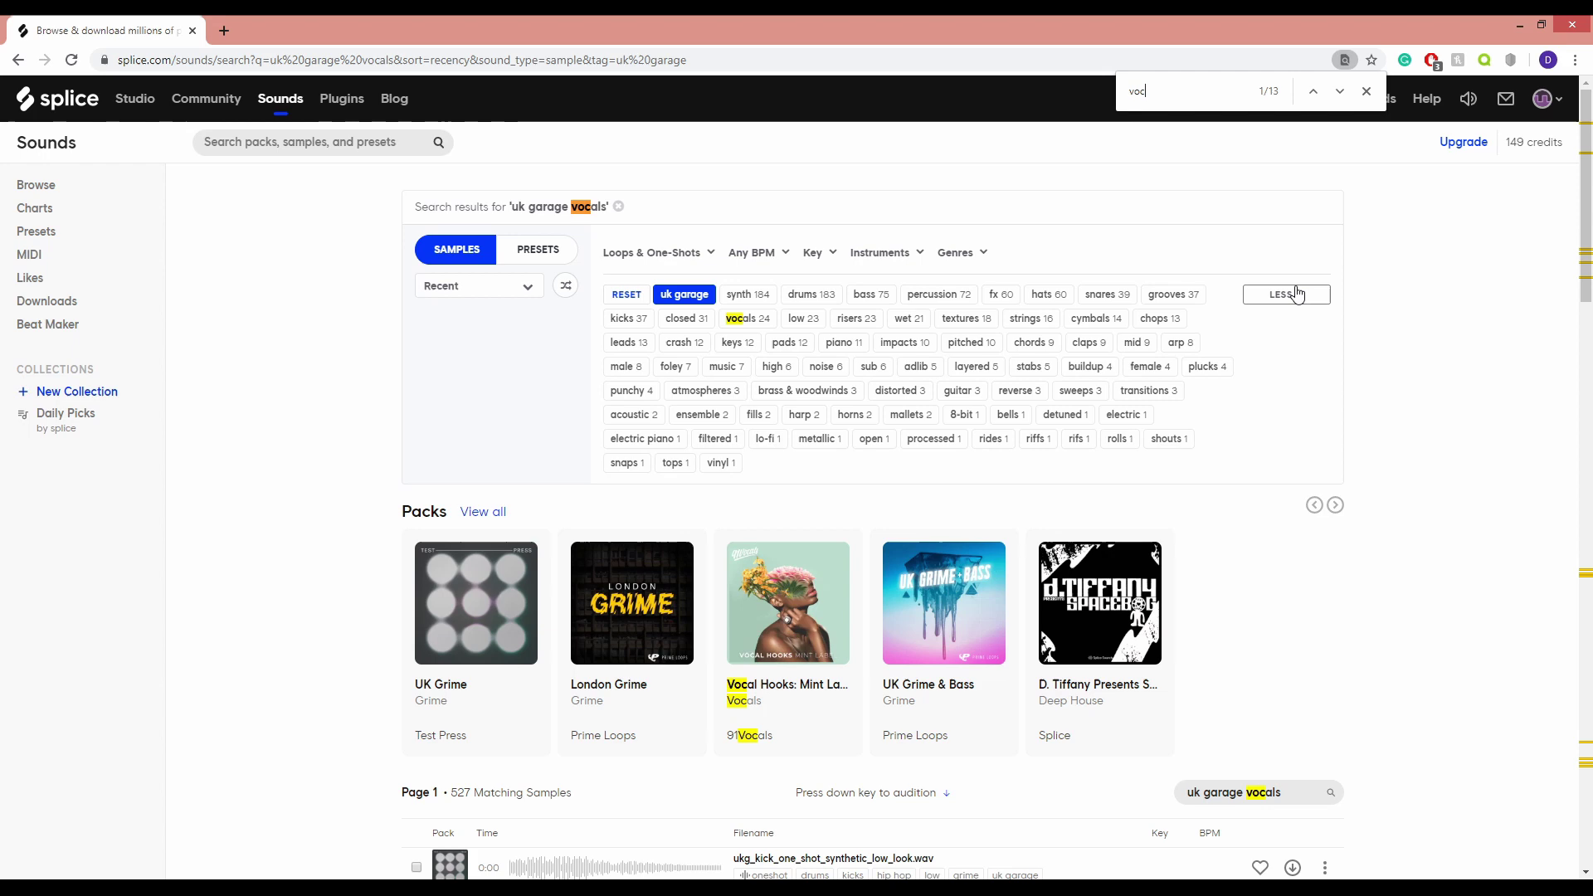
click(762, 319)
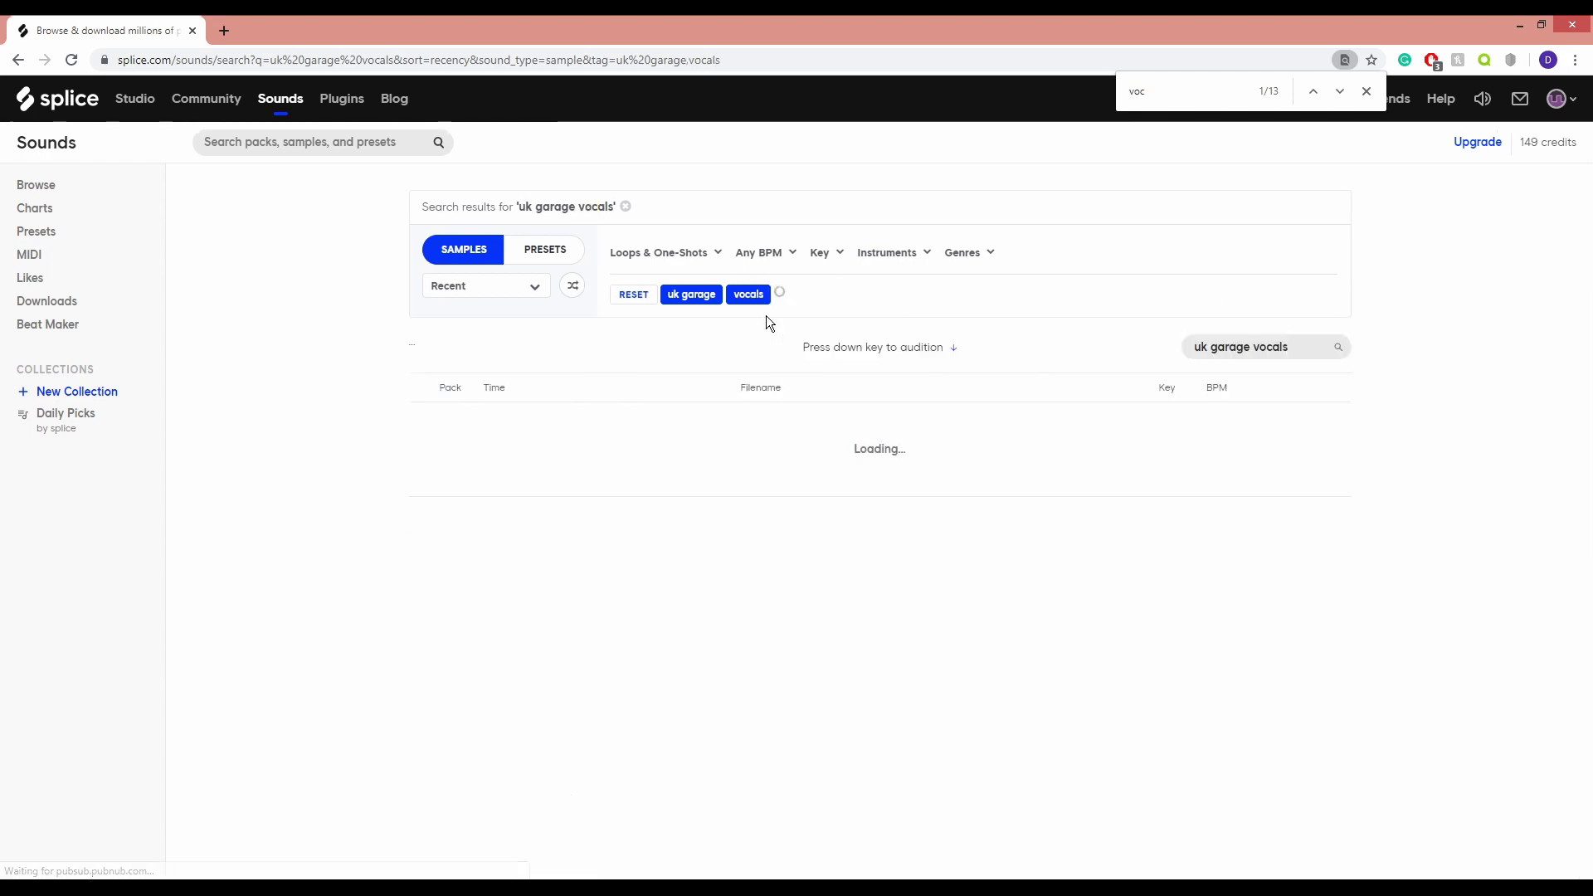
scroll(493, 431, down, 2)
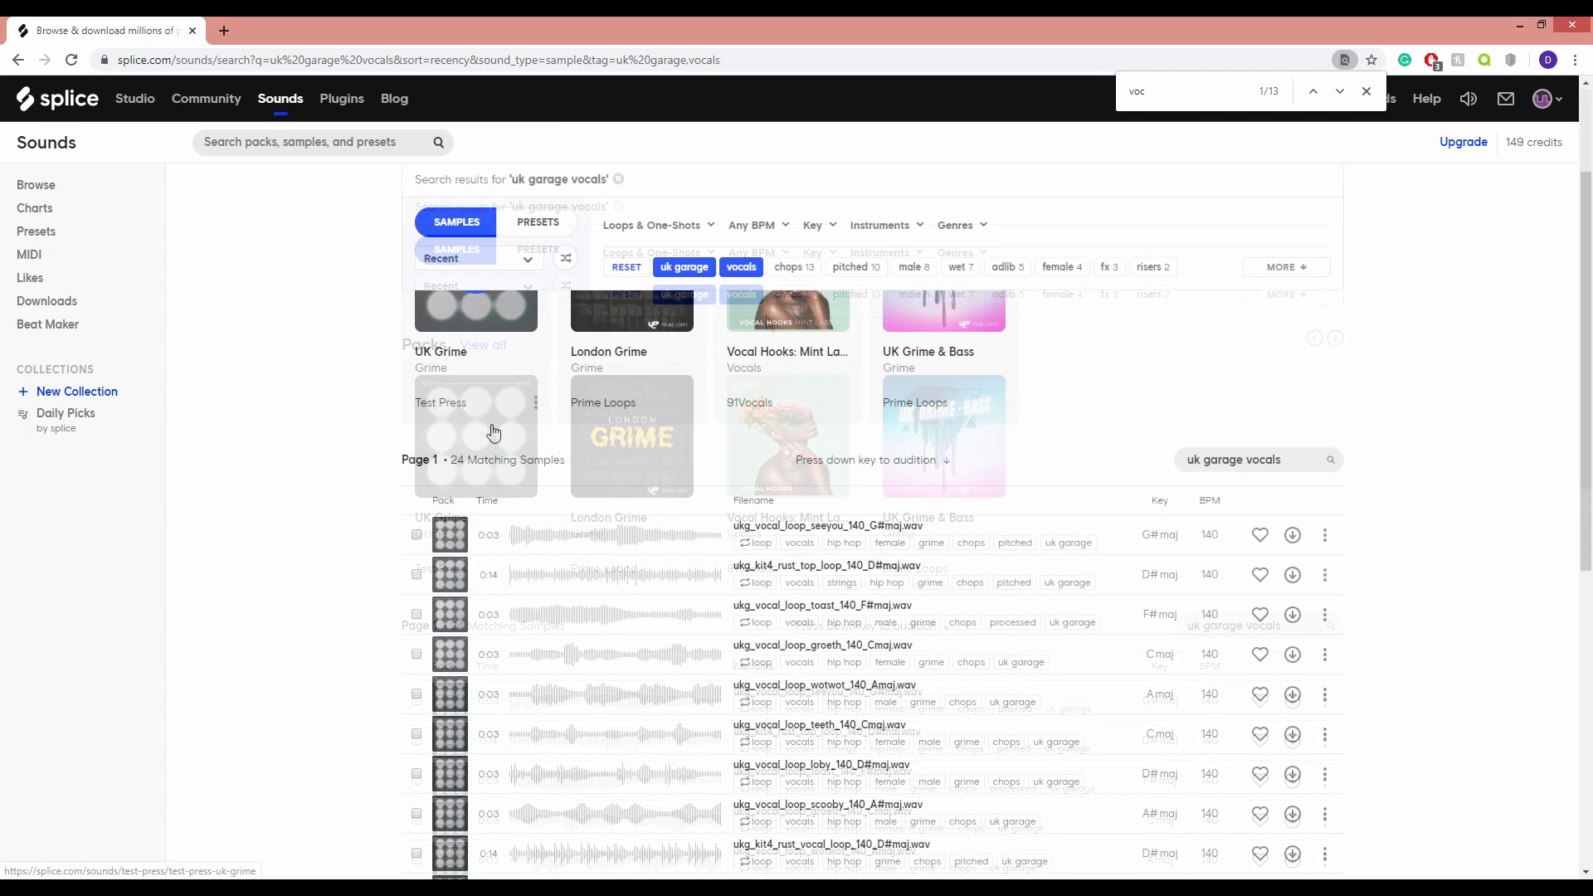
click(741, 267)
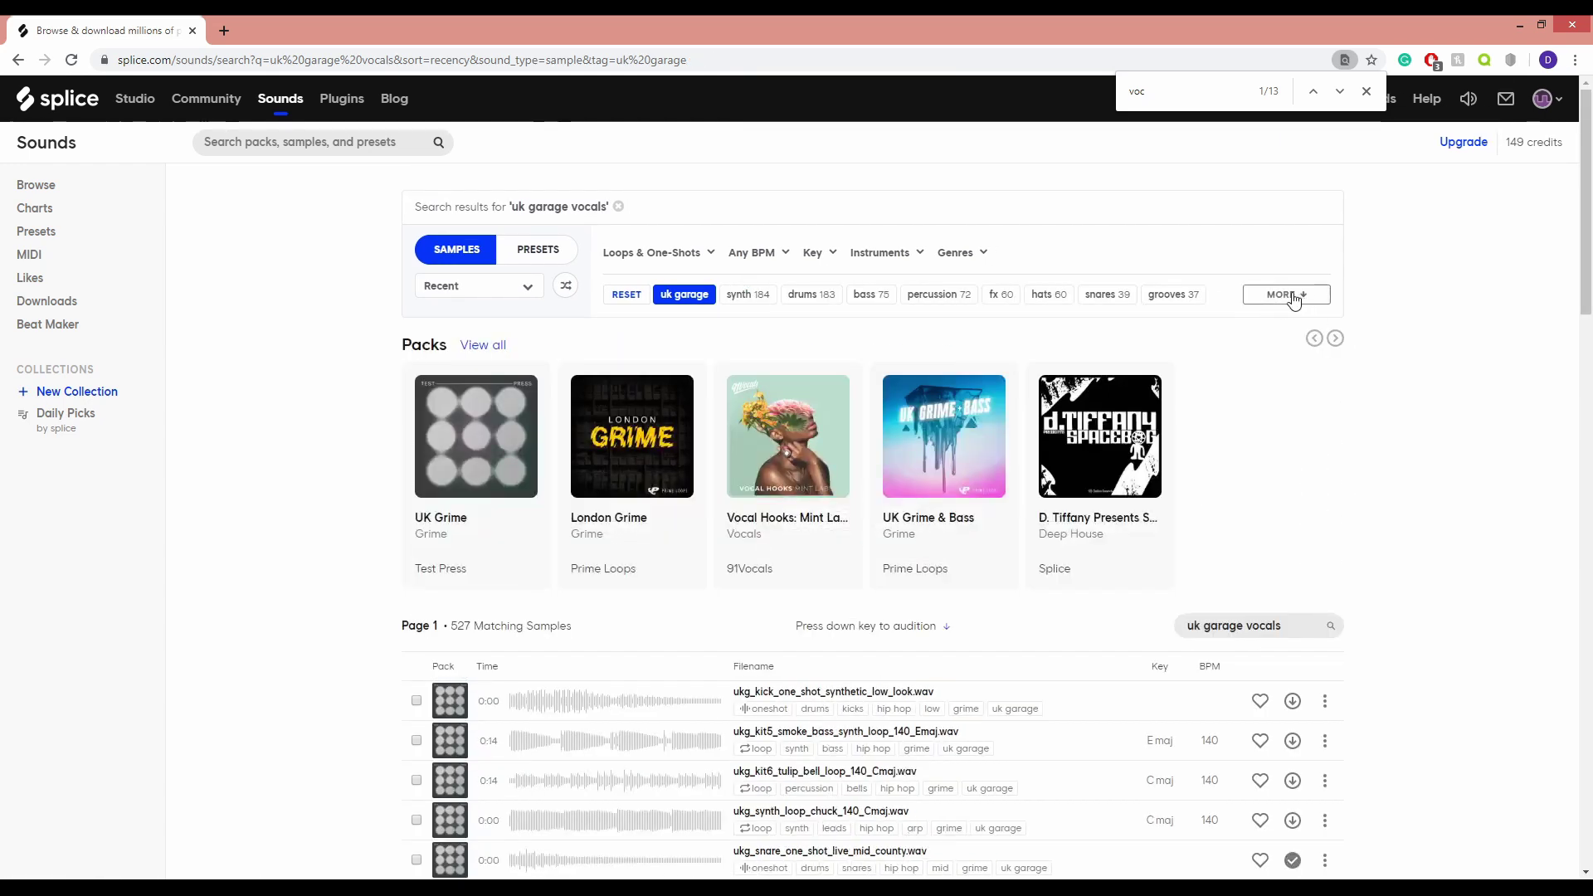
click(1288, 295)
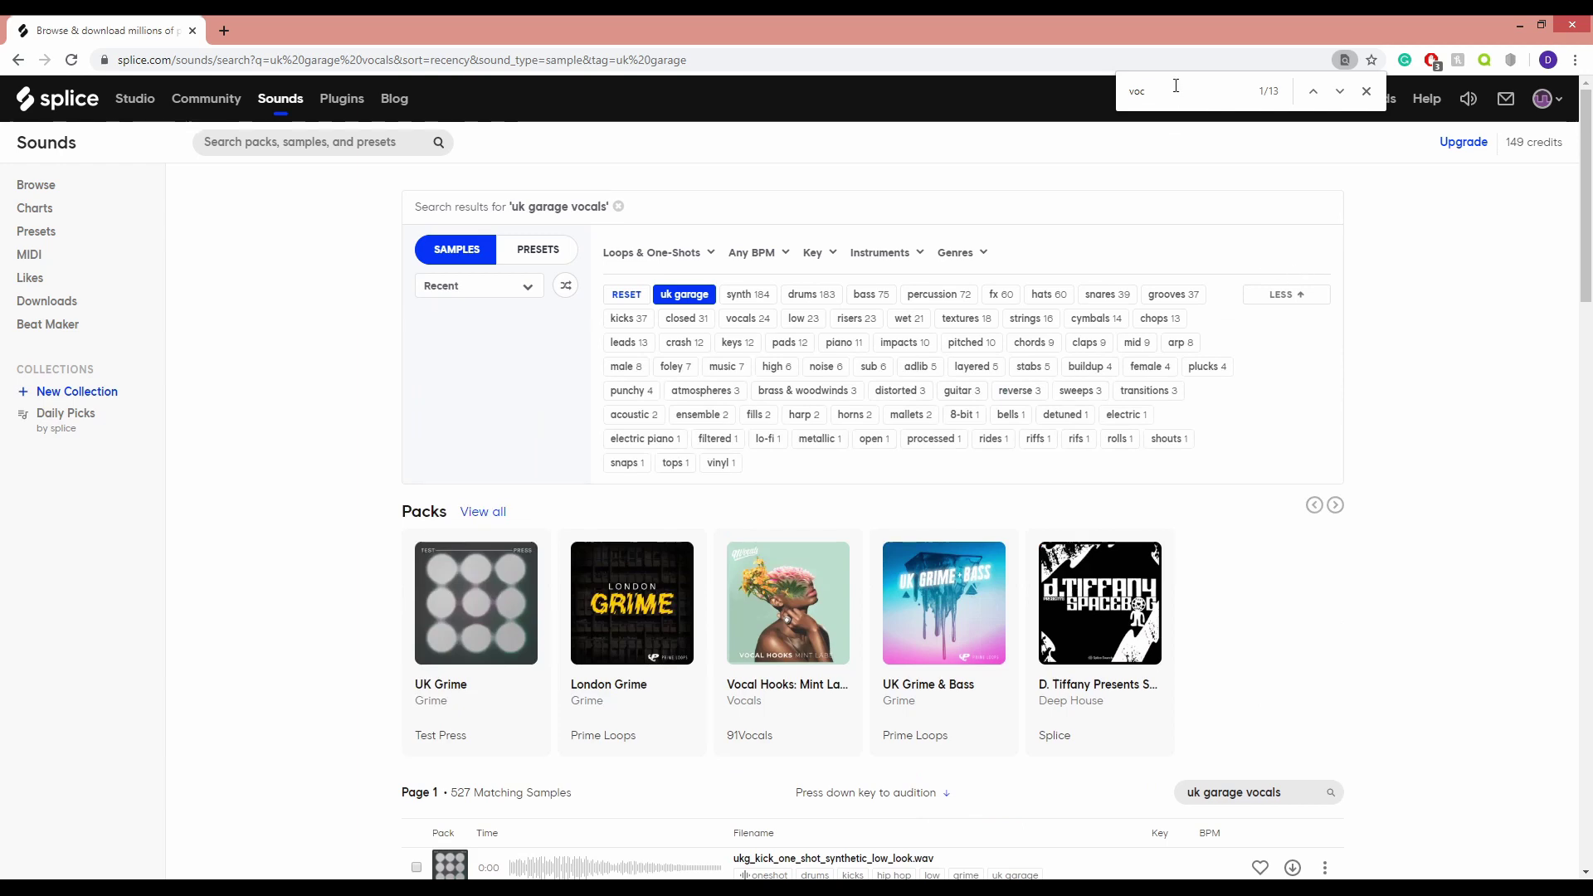
click(759, 319)
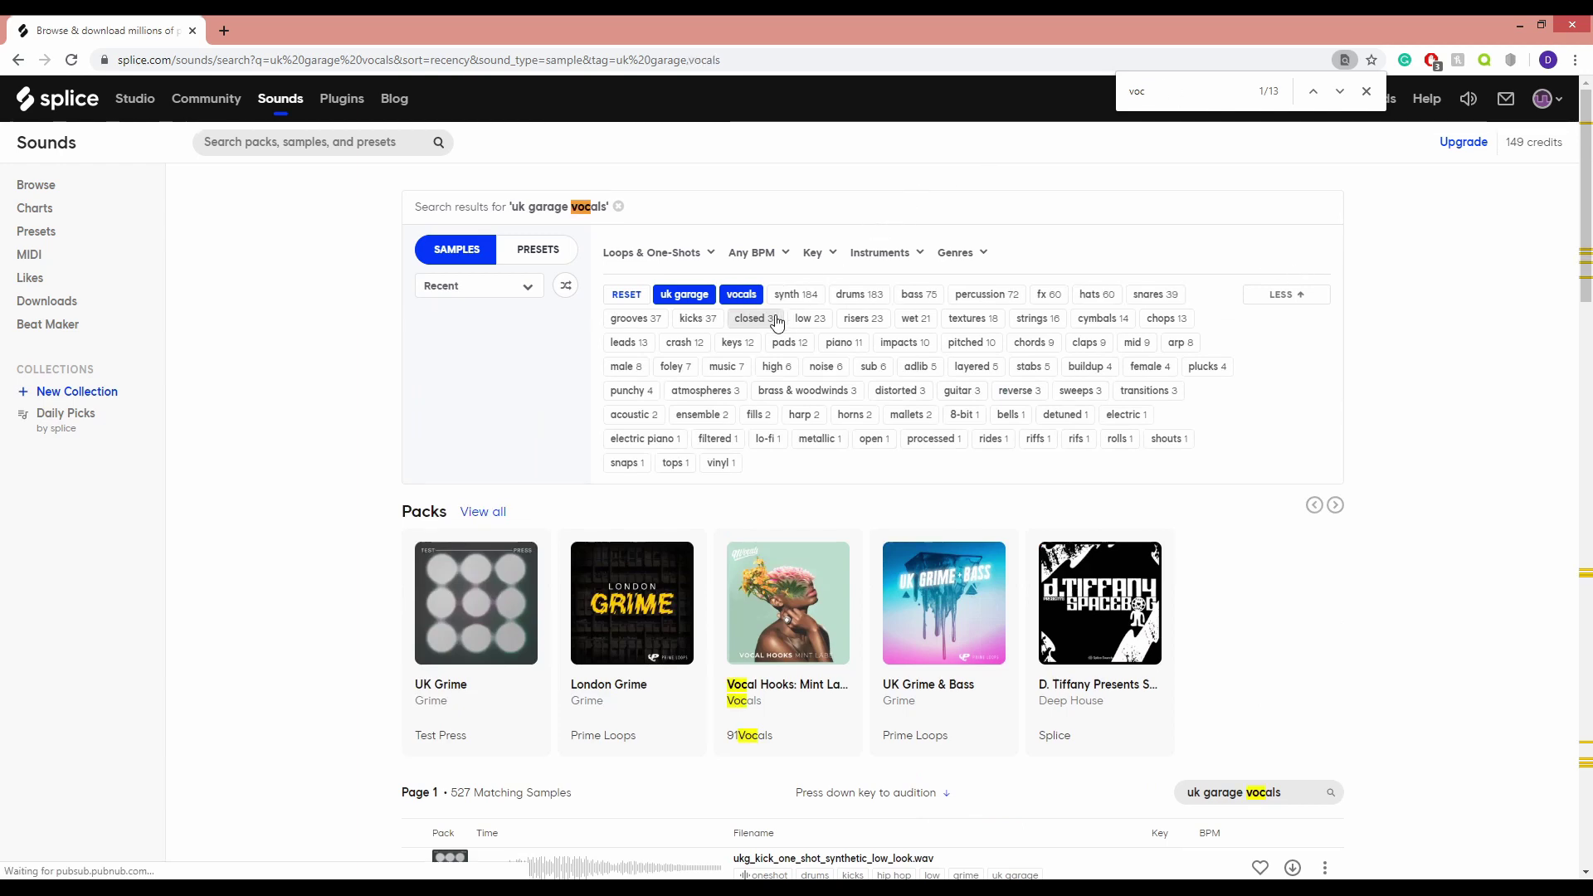